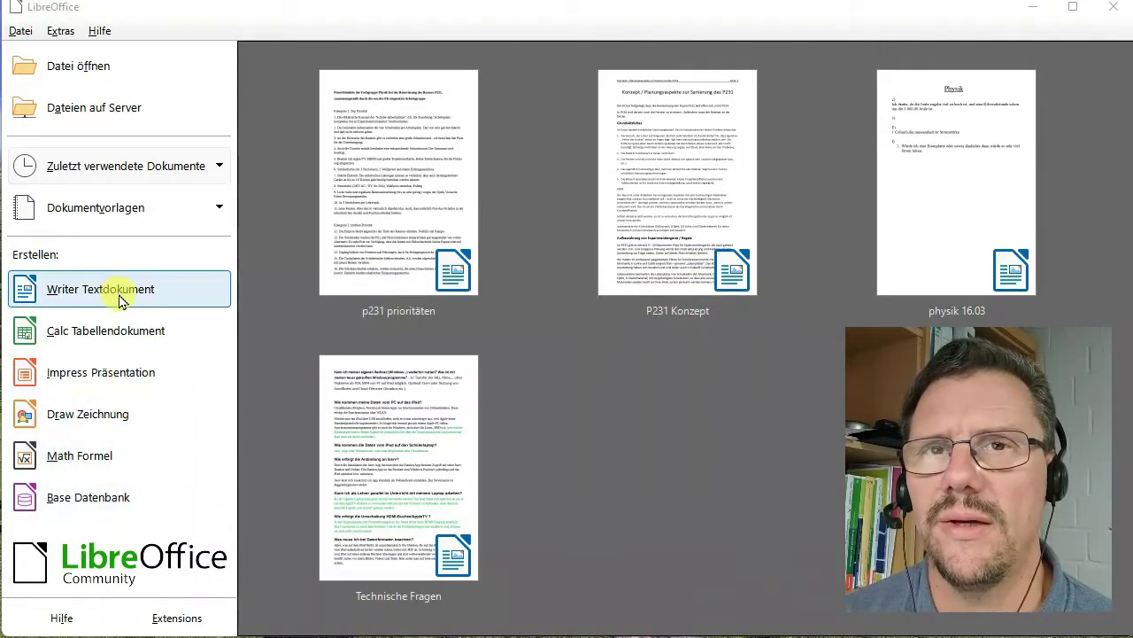
Create a new Calc spreadsheet from the Start Center, try selecting D14 and C4, and end on A1
{"action": "left_click", "coordinate": [116, 330]}
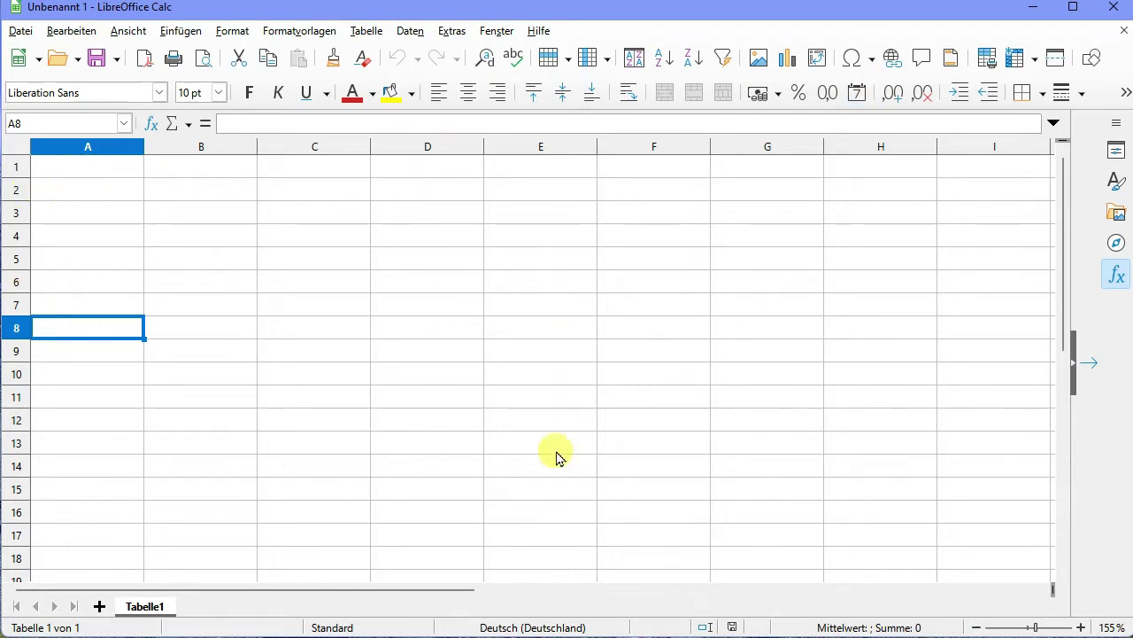
{"action": "left_click", "coordinate": [464, 468]}
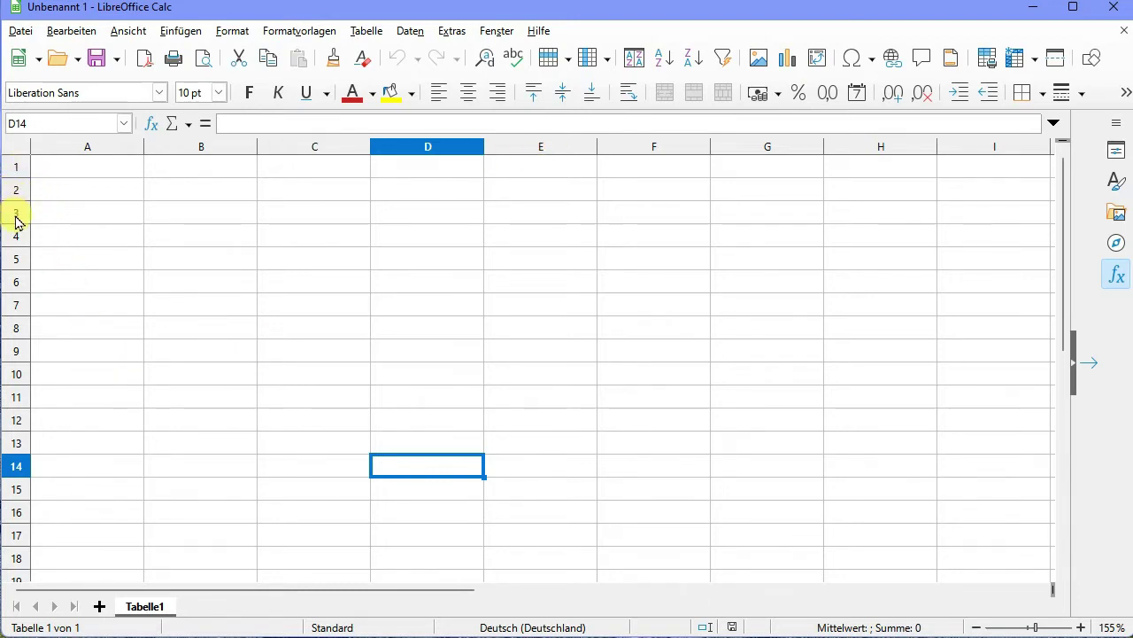
{"action": "left_click", "coordinate": [313, 237]}
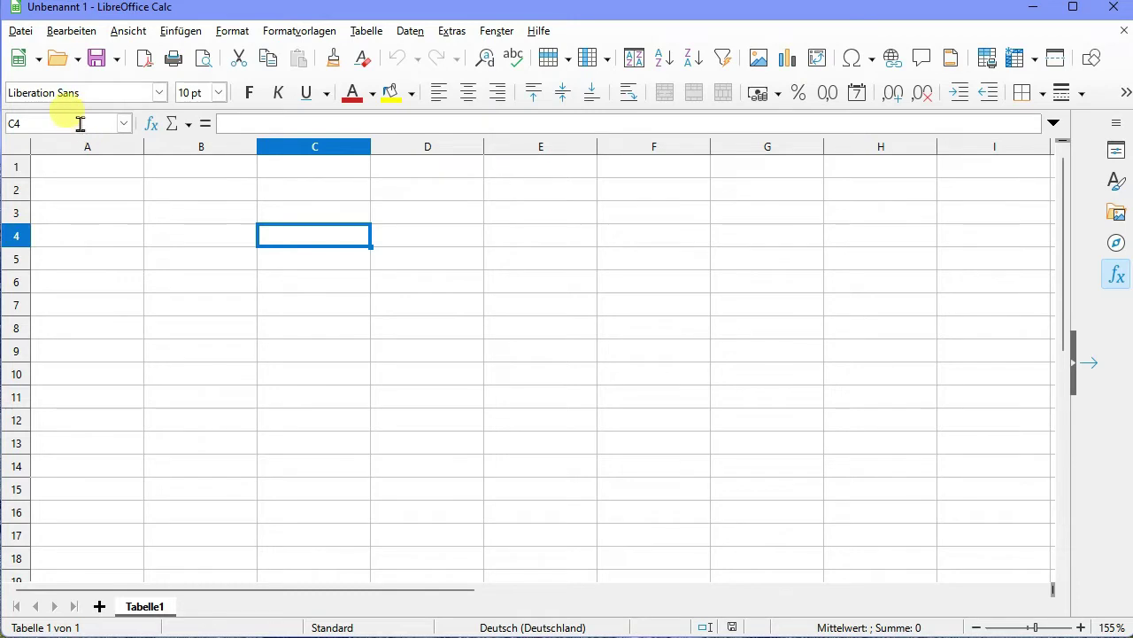
{"action": "left_click", "coordinate": [57, 177]}
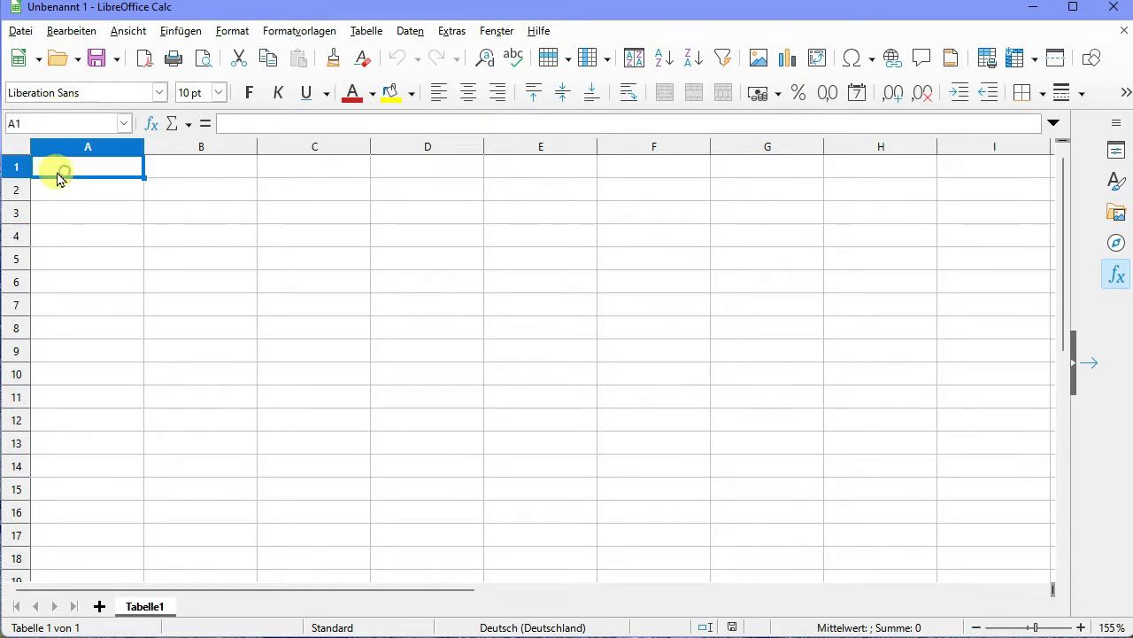
Enter 'Text' in cell A1 and return the cursor to A1
{"action": "type", "text": "Text"}
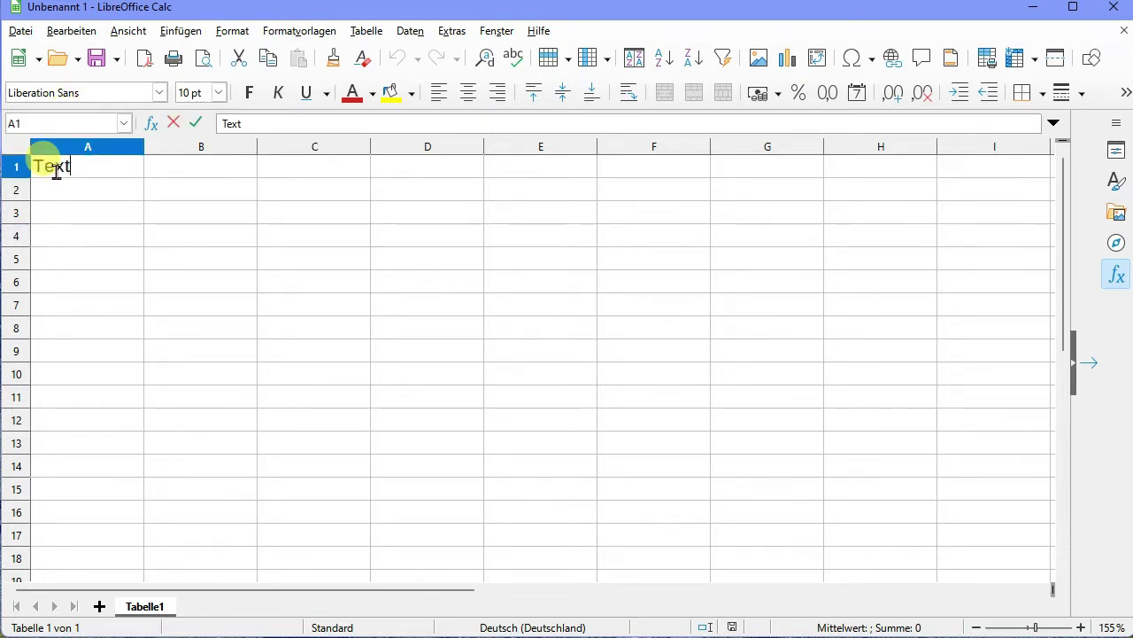
{"action": "key", "text": "Return"}
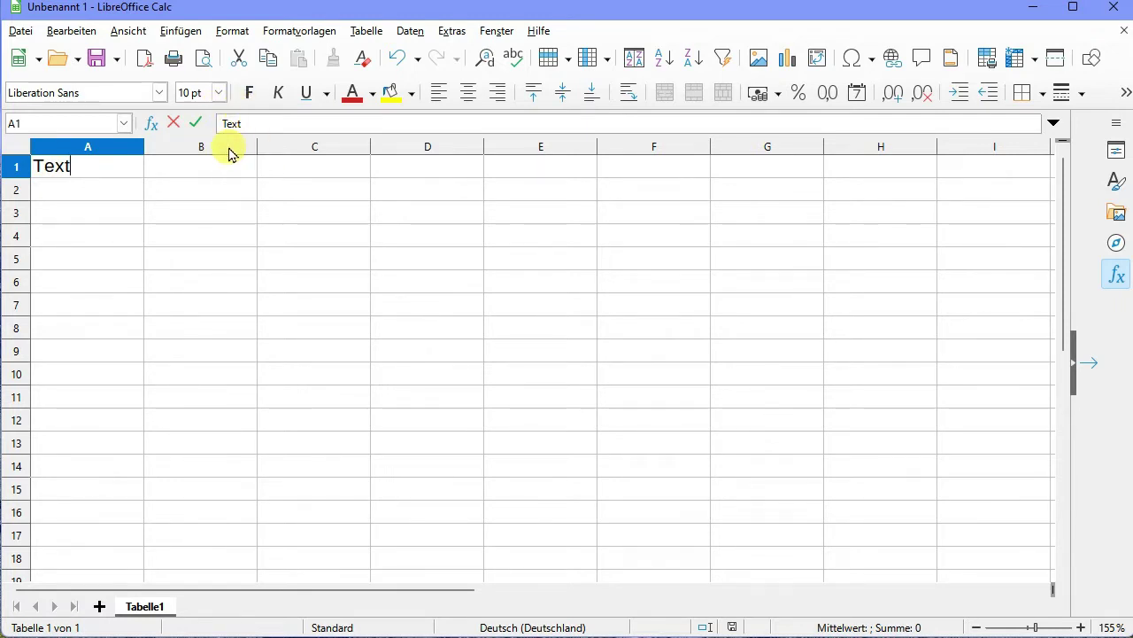
{"action": "key", "text": "Return"}
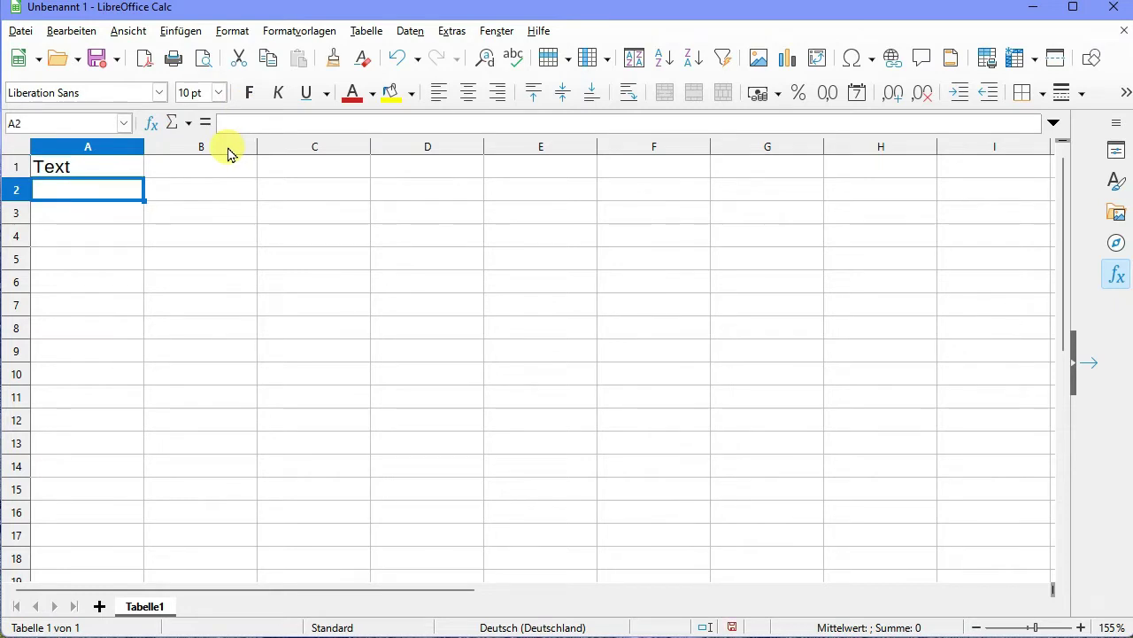
{"action": "key", "text": "Up"}
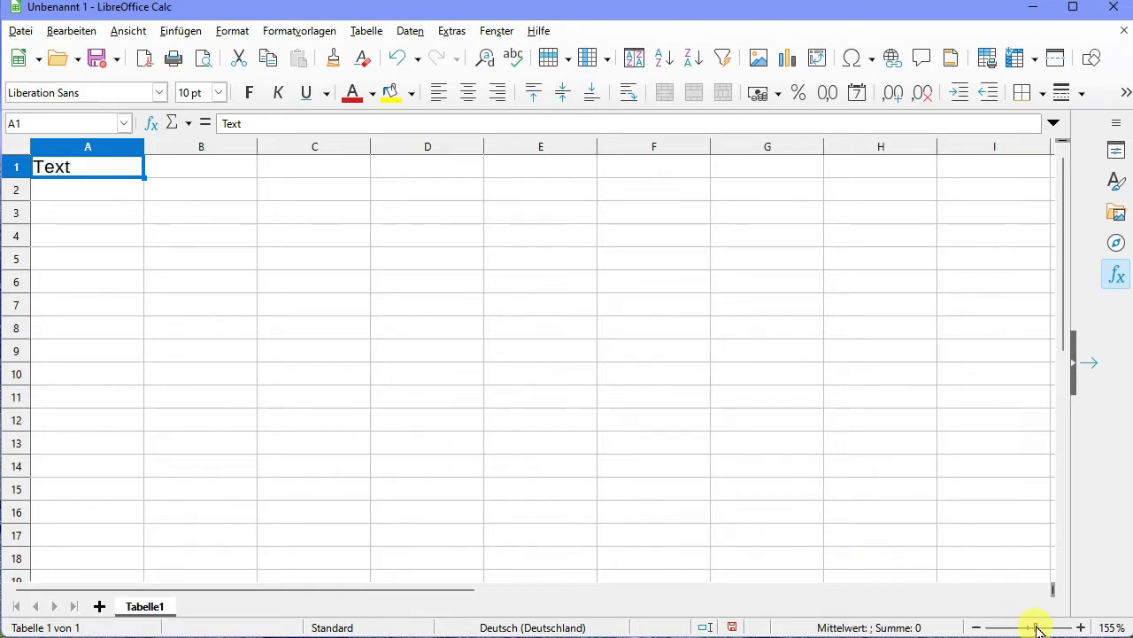
Zoom Tabelle1 to 220% and append a new empty sheet, Tabelle2
{"action": "mouse_move", "coordinate": [1036, 628]}
{"action": "left_mouse_down"}
{"action": "mouse_move", "coordinate": [1004, 628]}
{"action": "mouse_move", "coordinate": [1051, 629]}
{"action": "mouse_move", "coordinate": [1004, 628]}
{"action": "mouse_move", "coordinate": [1045, 629]}
{"action": "mouse_move", "coordinate": [1035, 632]}
{"action": "left_mouse_up"}
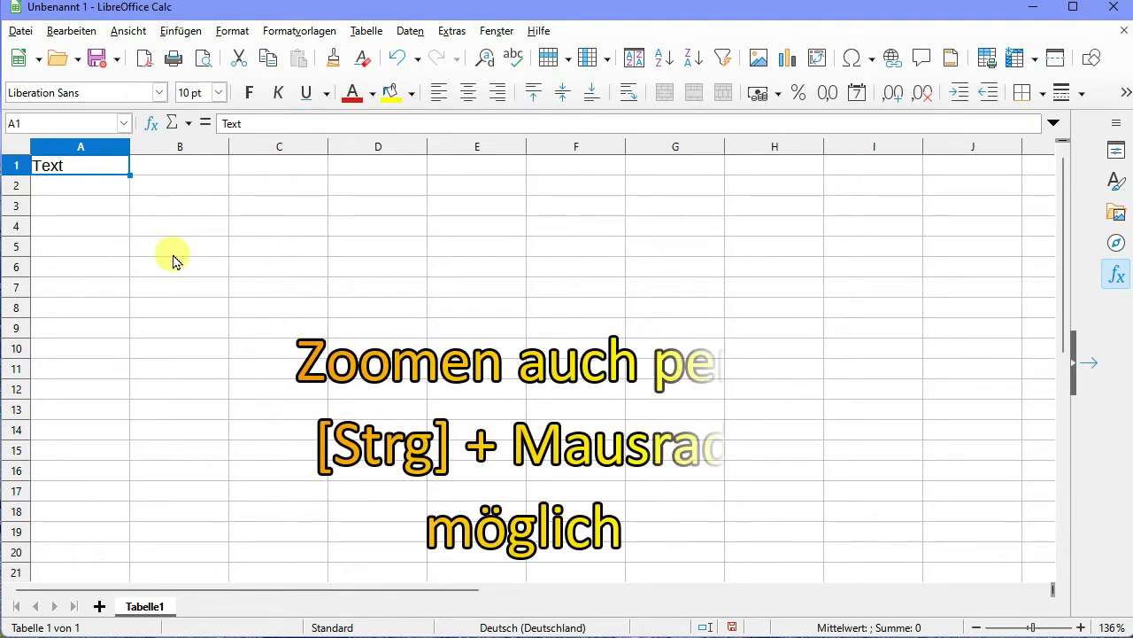
{"action": "scroll", "coordinate": [173, 338], "scroll_direction": "up", "scroll_amount": 2, "text": "ctrl"}
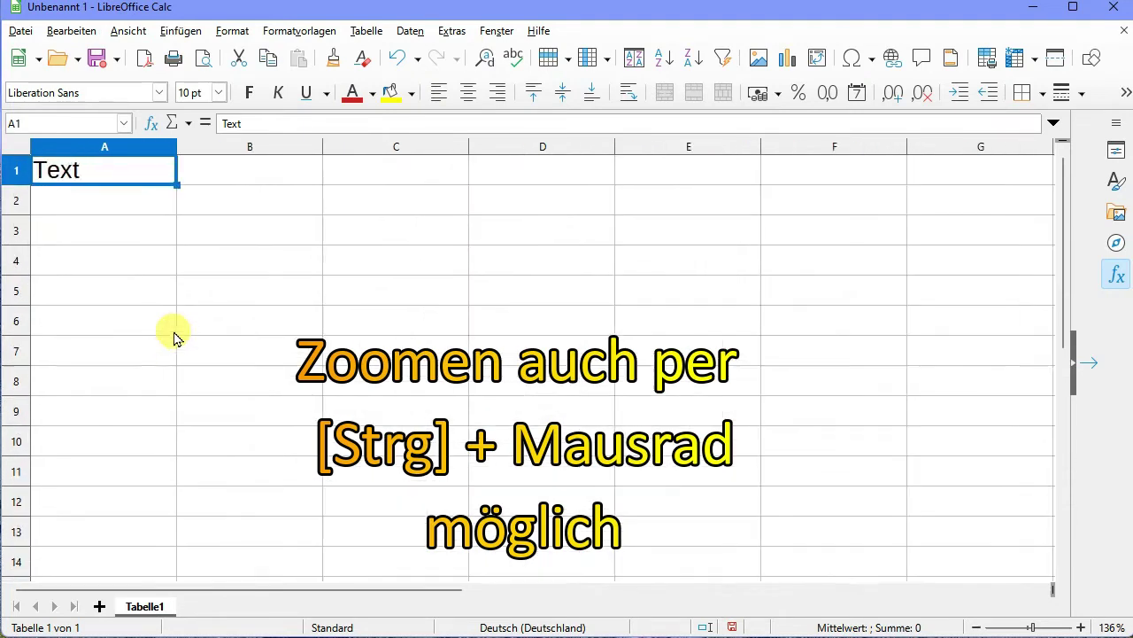
{"action": "scroll", "coordinate": [176, 352], "scroll_direction": "up", "scroll_amount": 2, "text": "ctrl"}
{"action": "scroll", "coordinate": [178, 354], "scroll_direction": "down", "scroll_amount": 3, "text": "ctrl"}
{"action": "scroll", "coordinate": [178, 354], "scroll_direction": "up", "scroll_amount": 2, "text": "ctrl"}
{"action": "scroll", "coordinate": [179, 358], "scroll_direction": "up", "scroll_amount": 3, "text": "ctrl"}
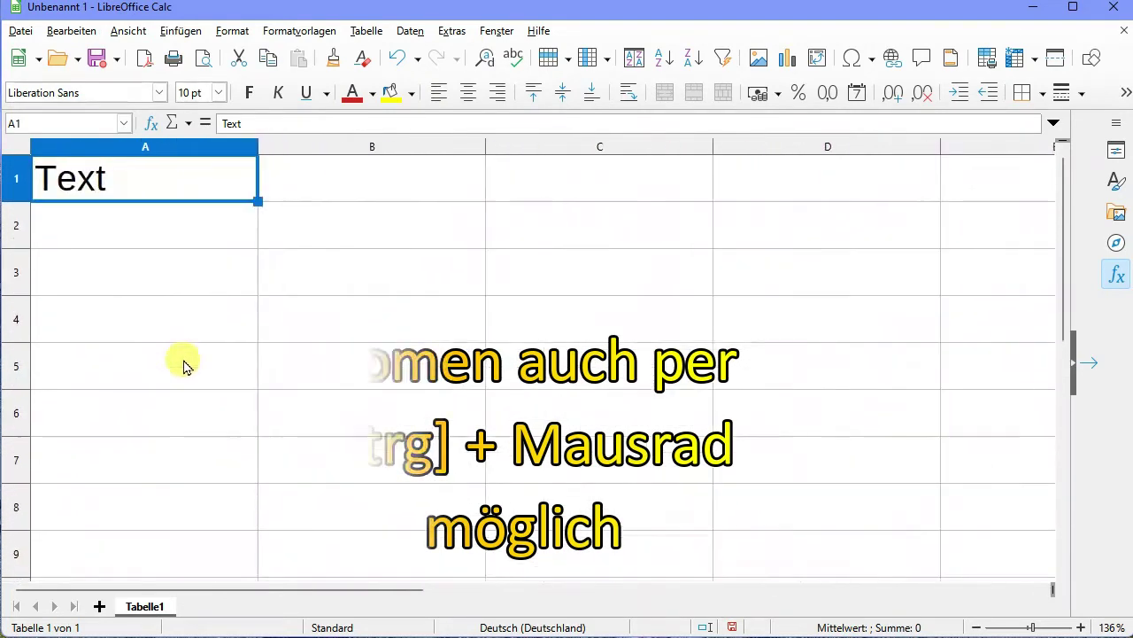
{"action": "scroll", "coordinate": [183, 364], "scroll_direction": "down", "scroll_amount": 4, "text": "ctrl"}
{"action": "scroll", "coordinate": [184, 364], "scroll_direction": "up", "scroll_amount": 1, "text": "ctrl"}
{"action": "scroll", "coordinate": [183, 364], "scroll_direction": "up", "scroll_amount": 2, "text": "ctrl"}
{"action": "scroll", "coordinate": [183, 364], "scroll_direction": "down", "scroll_amount": 1, "text": "ctrl"}
{"action": "left_click", "coordinate": [185, 368]}
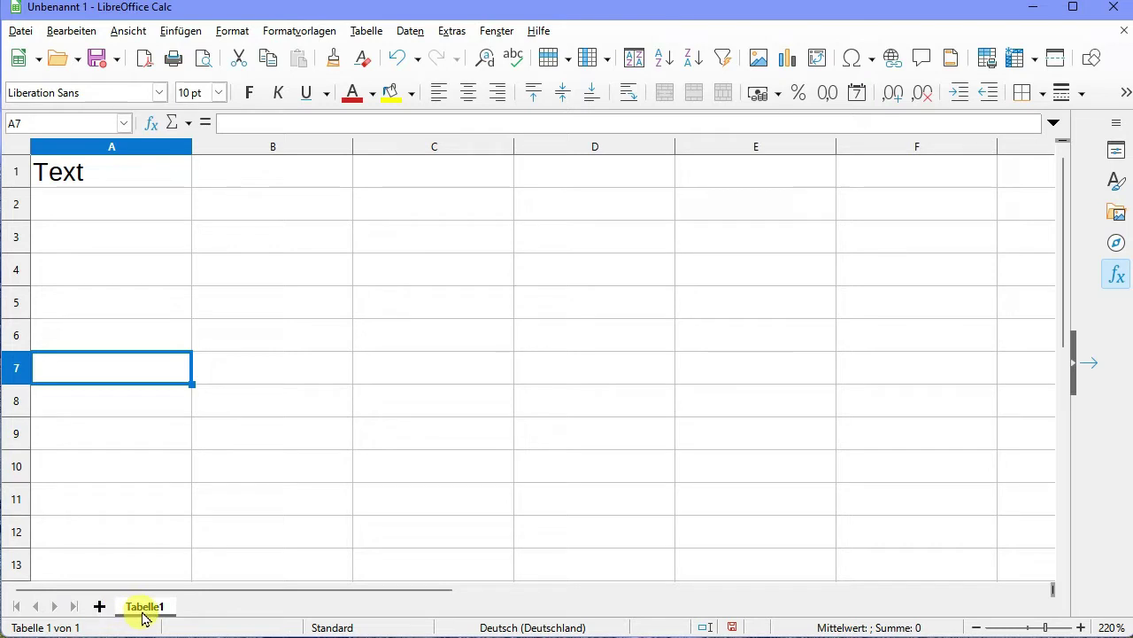
{"action": "left_click", "coordinate": [99, 607]}
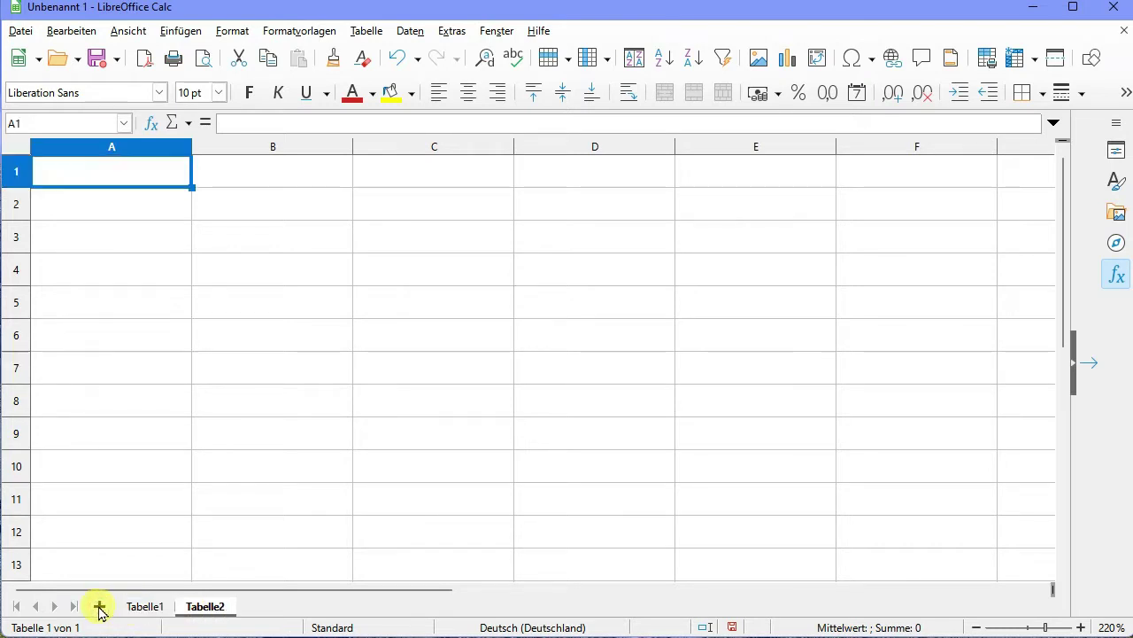
Add a third sheet, Tabelle3, and rename Tabelle2 to 'zweite Tabelle'
{"action": "left_click", "coordinate": [99, 607]}
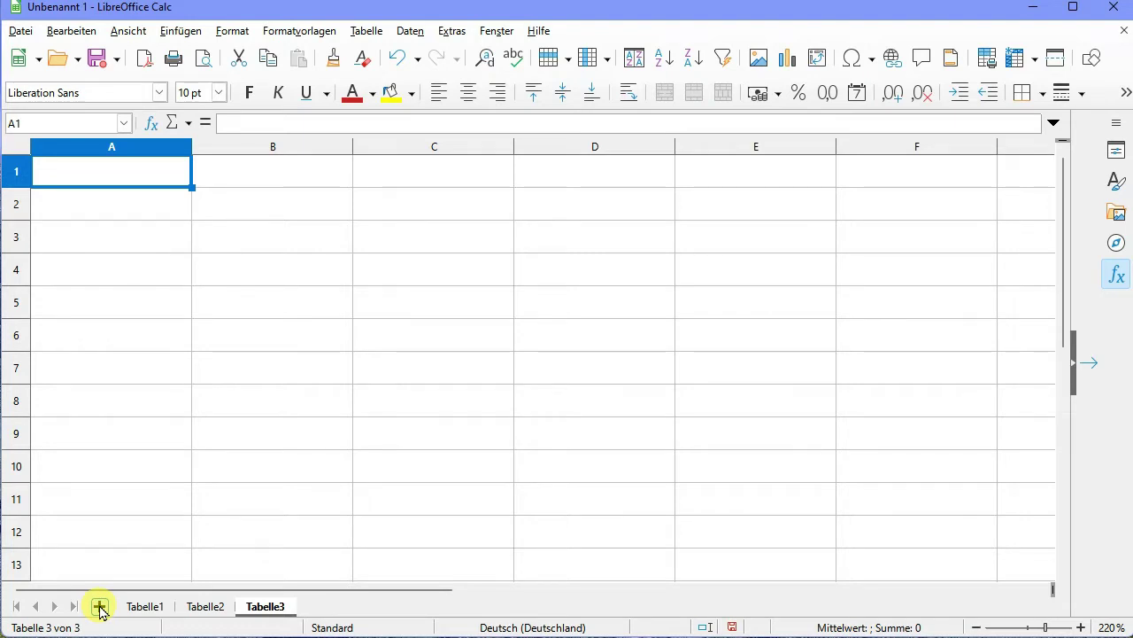
{"action": "left_click", "coordinate": [198, 608]}
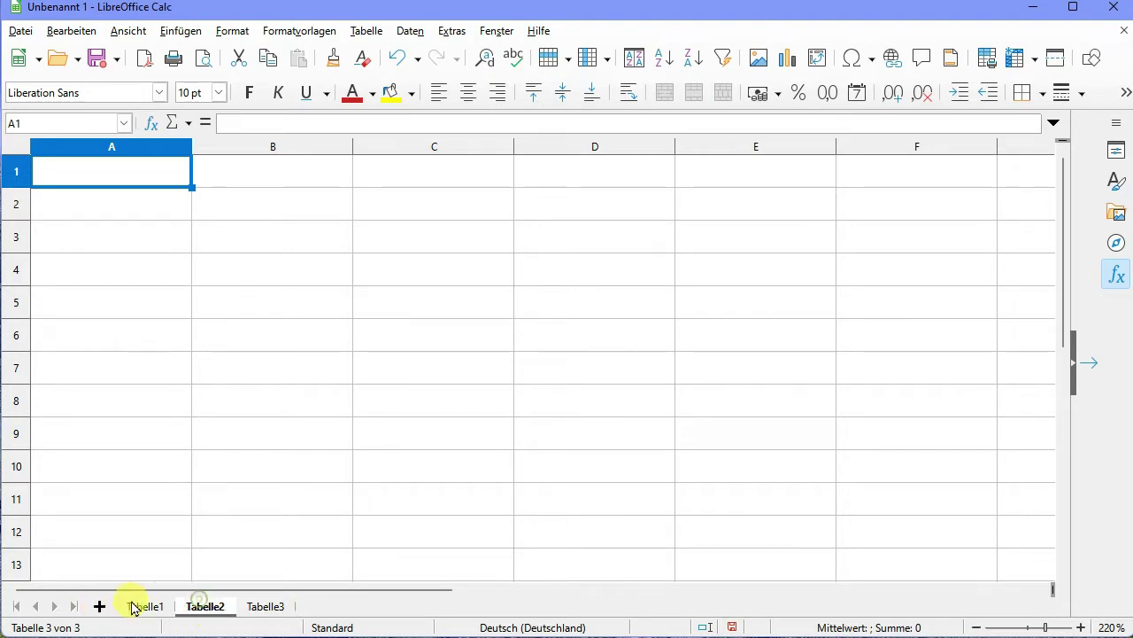
{"action": "left_click", "coordinate": [133, 607]}
{"action": "left_click", "coordinate": [205, 608]}
{"action": "left_click", "coordinate": [262, 607]}
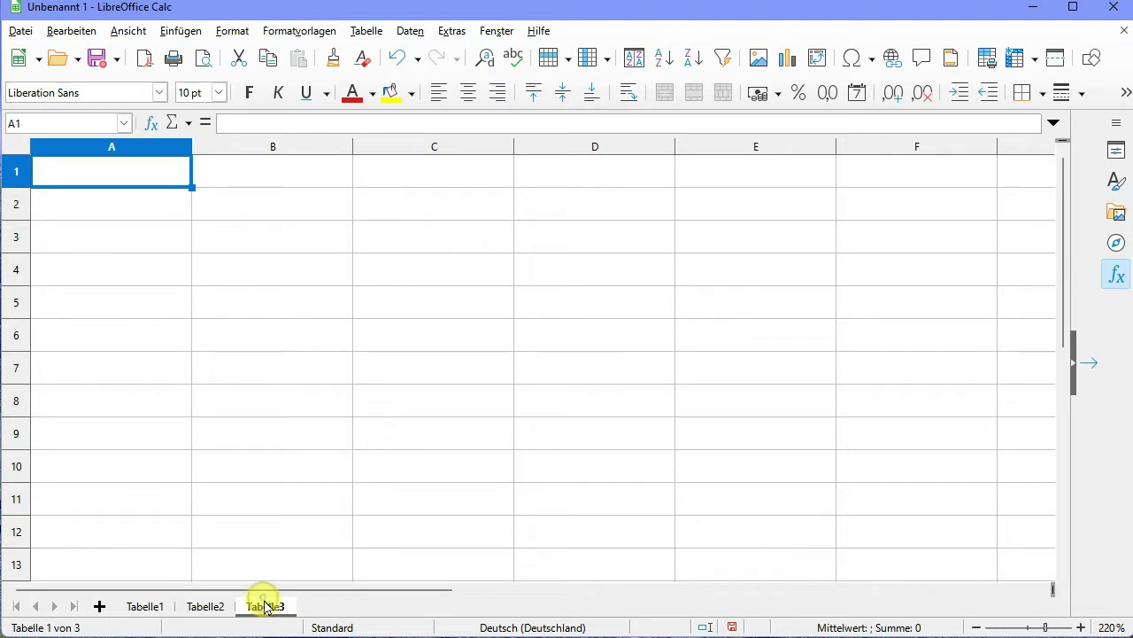
{"action": "double_click", "coordinate": [202, 608]}
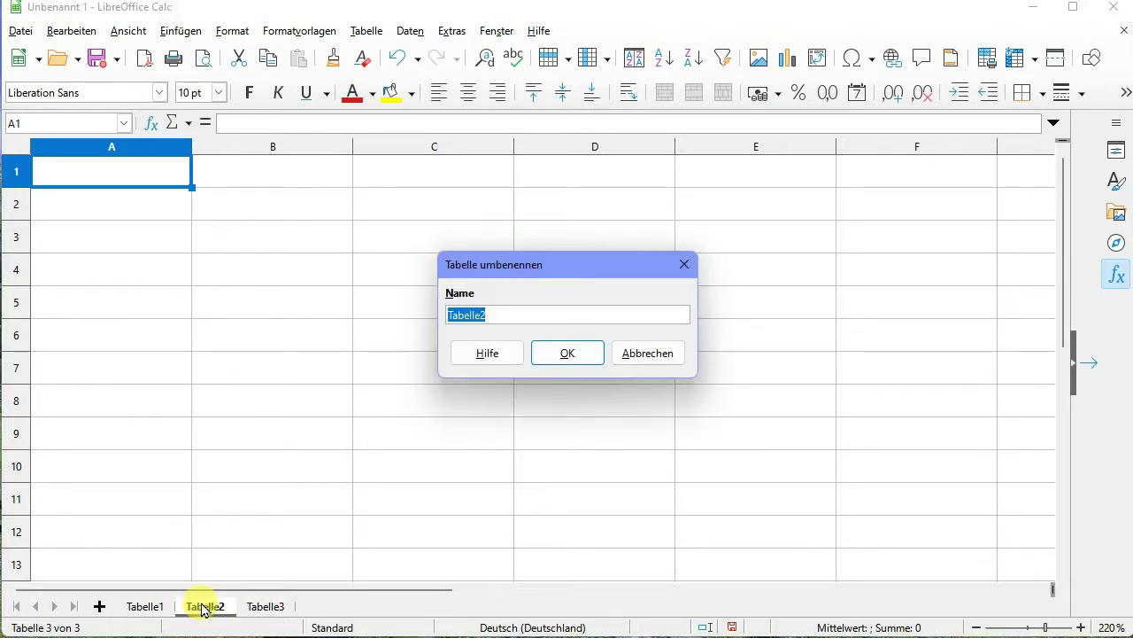
{"action": "type", "text": "zweite Ta"}
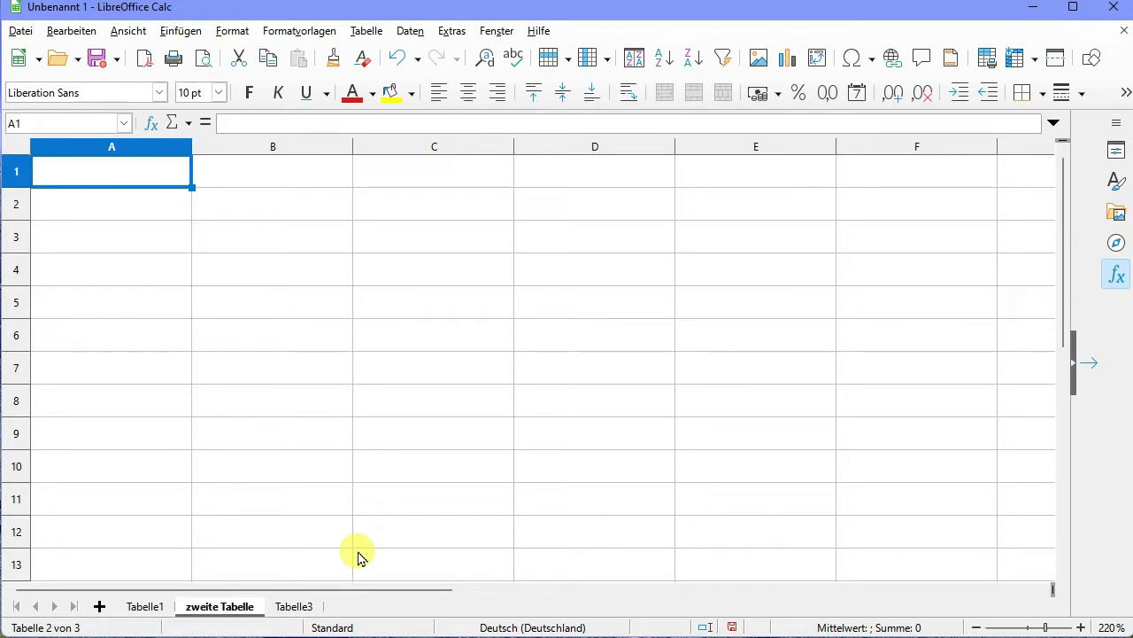
Delete the 'zweite Tabelle' and Tabelle3 sheets, leaving only Tabelle1
{"action": "right_click", "coordinate": [205, 607]}
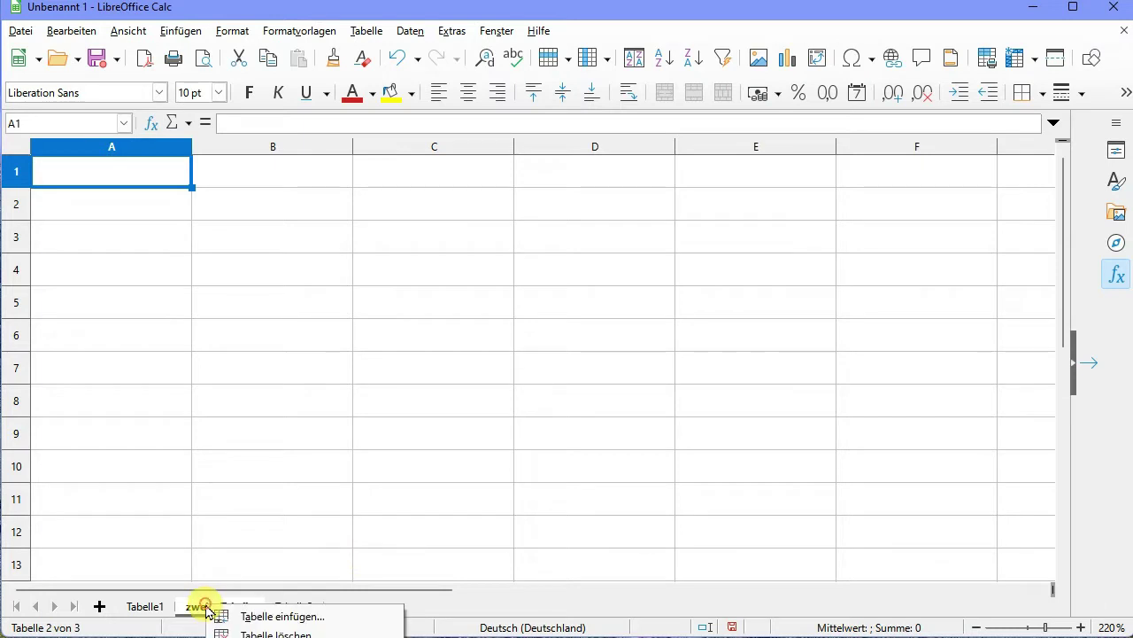
{"action": "left_click", "coordinate": [275, 634]}
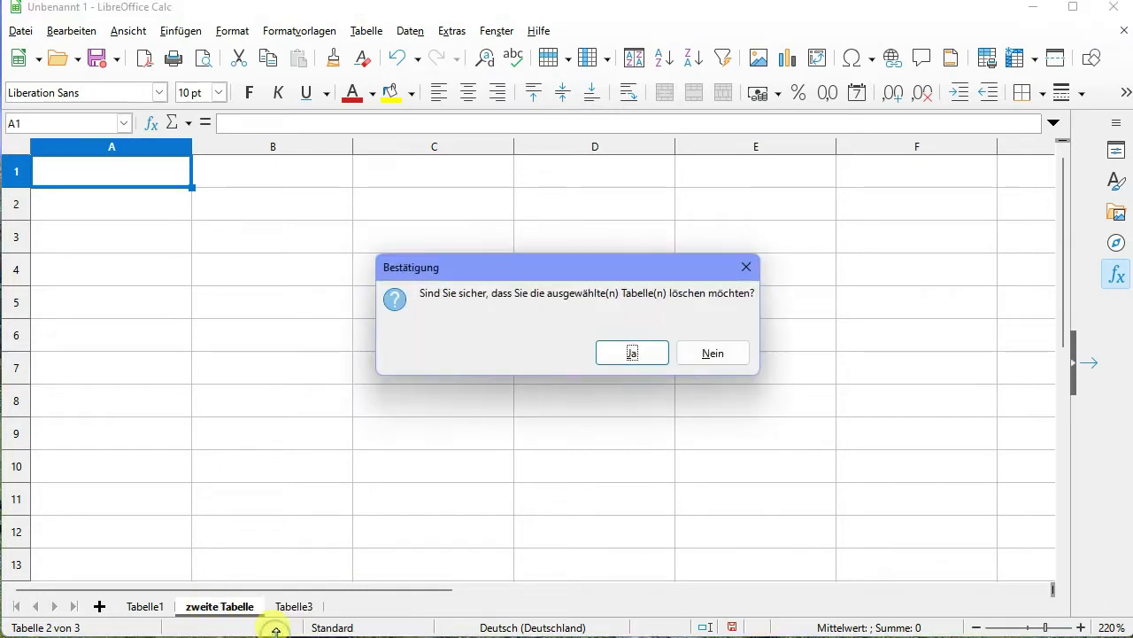
{"action": "left_click", "coordinate": [633, 353]}
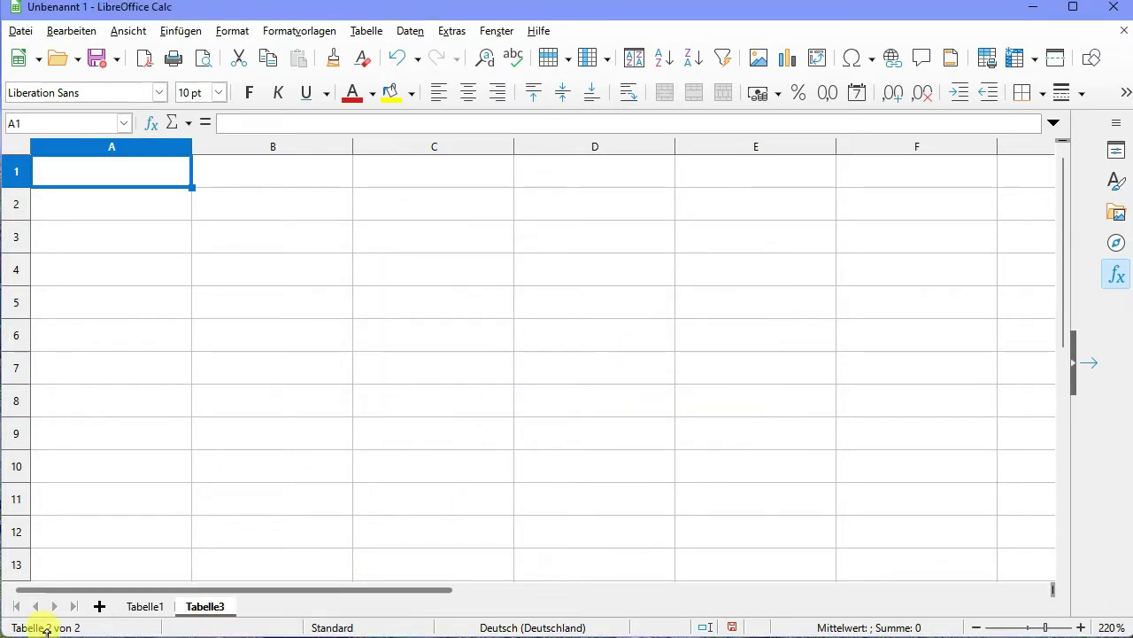
{"action": "right_click", "coordinate": [203, 606]}
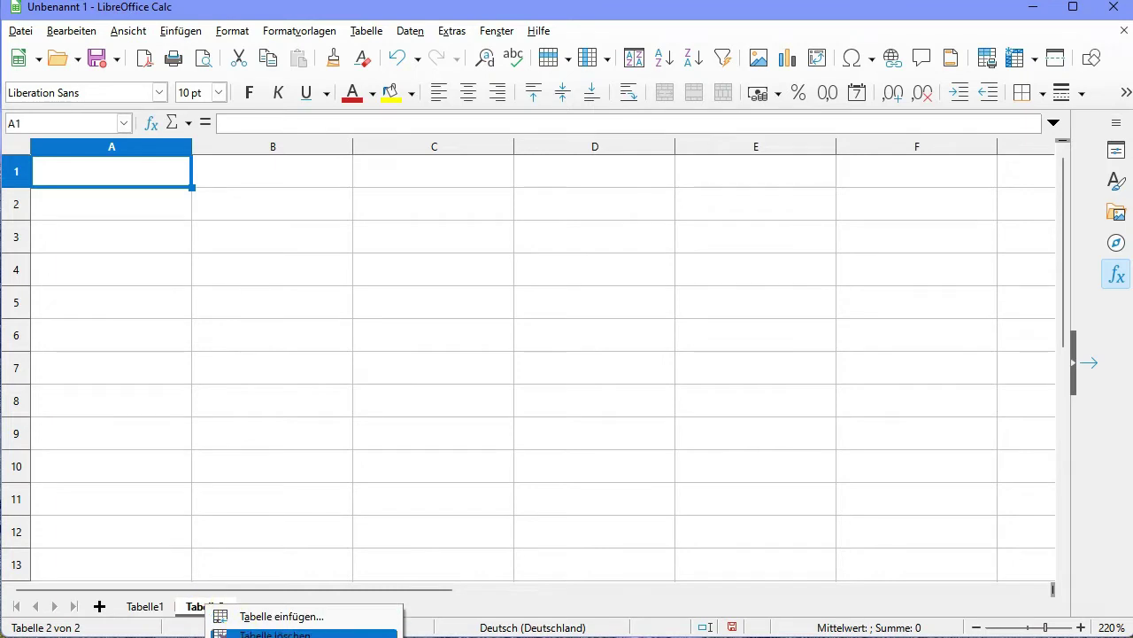
{"action": "left_click", "coordinate": [253, 634]}
{"action": "left_click", "coordinate": [631, 354]}
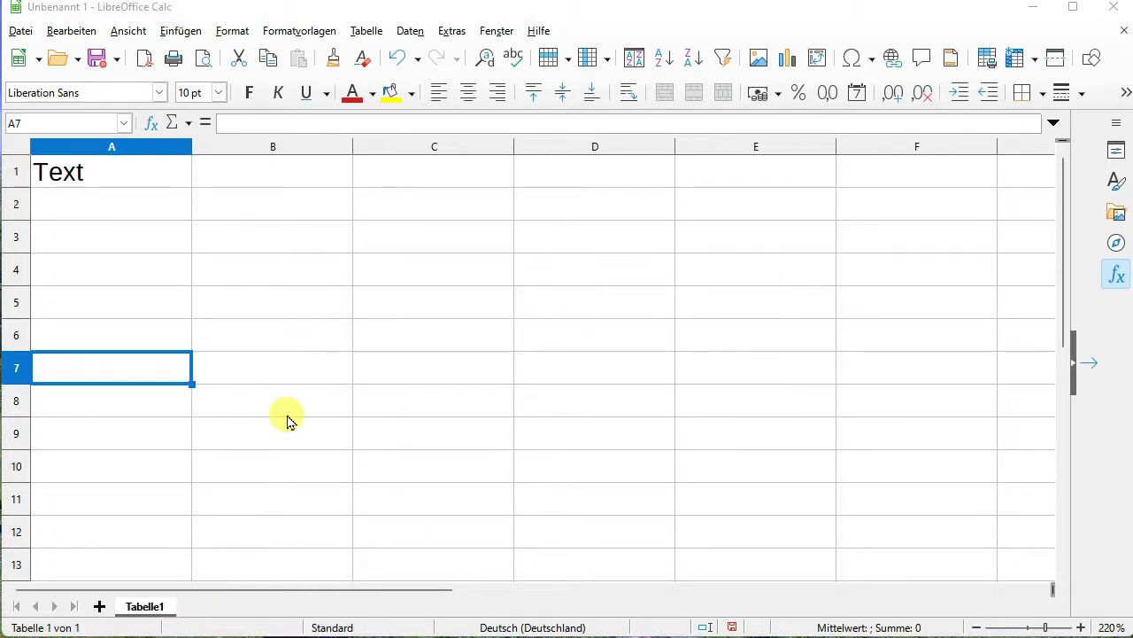
Replace the A1 entry with the title 'täglicher Wasserbrauch'
{"action": "left_click", "coordinate": [124, 171]}
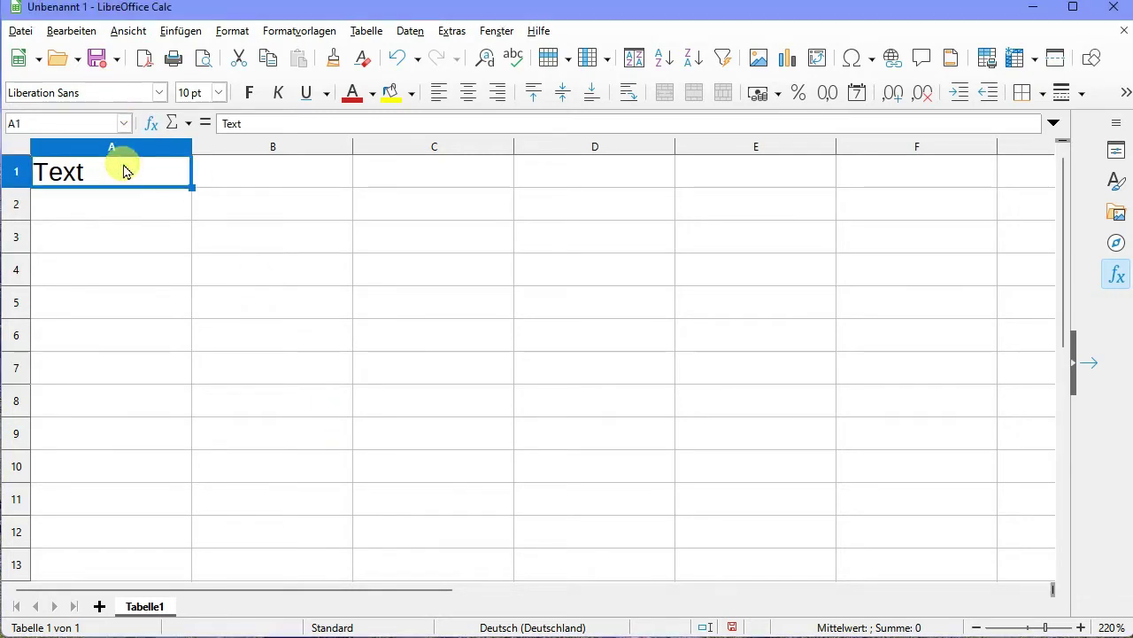
{"action": "type", "text": "täglicher W"}
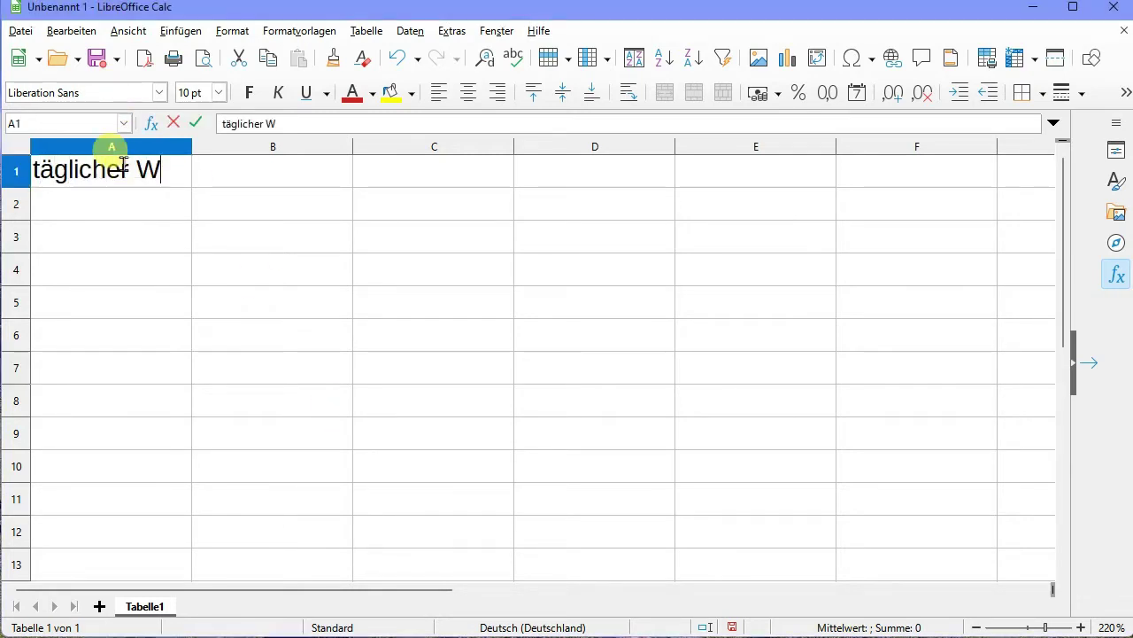
{"action": "type", "text": "asserbrauch"}
{"action": "key", "text": "Return"}
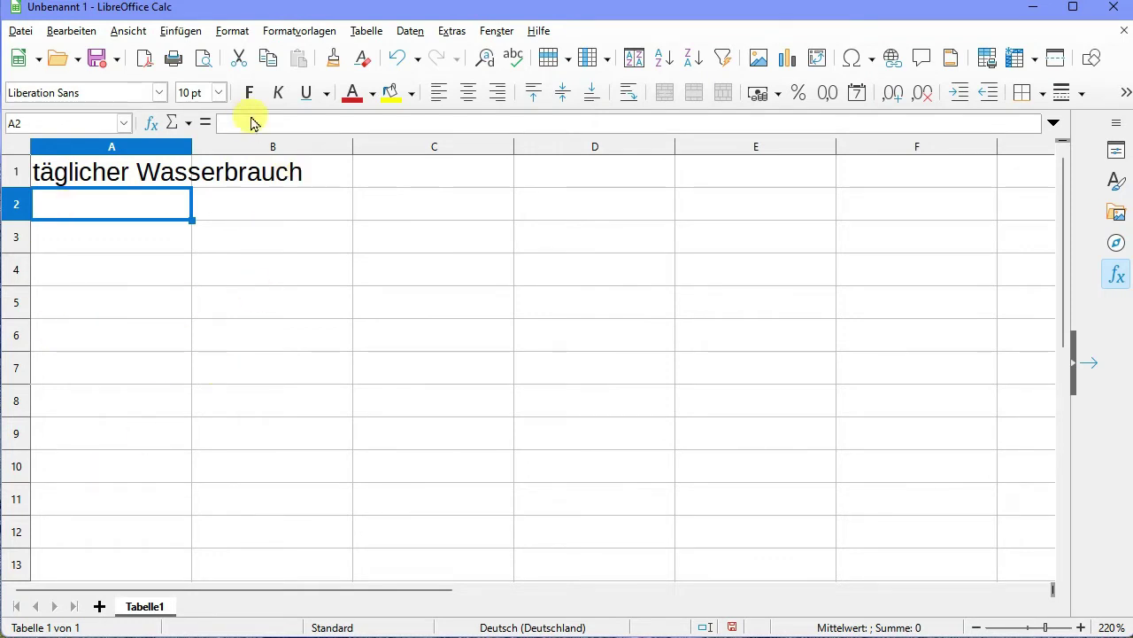
Enter 'Text' in cell B1 next to the title
{"action": "left_click", "coordinate": [253, 174]}
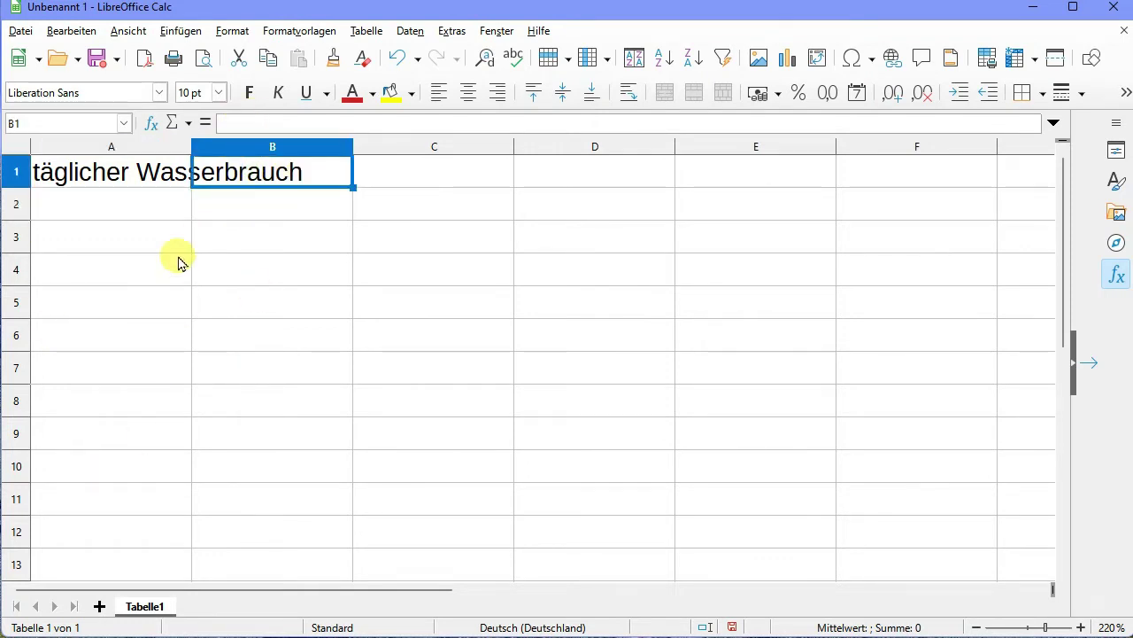
{"action": "type", "text": "Tex"}
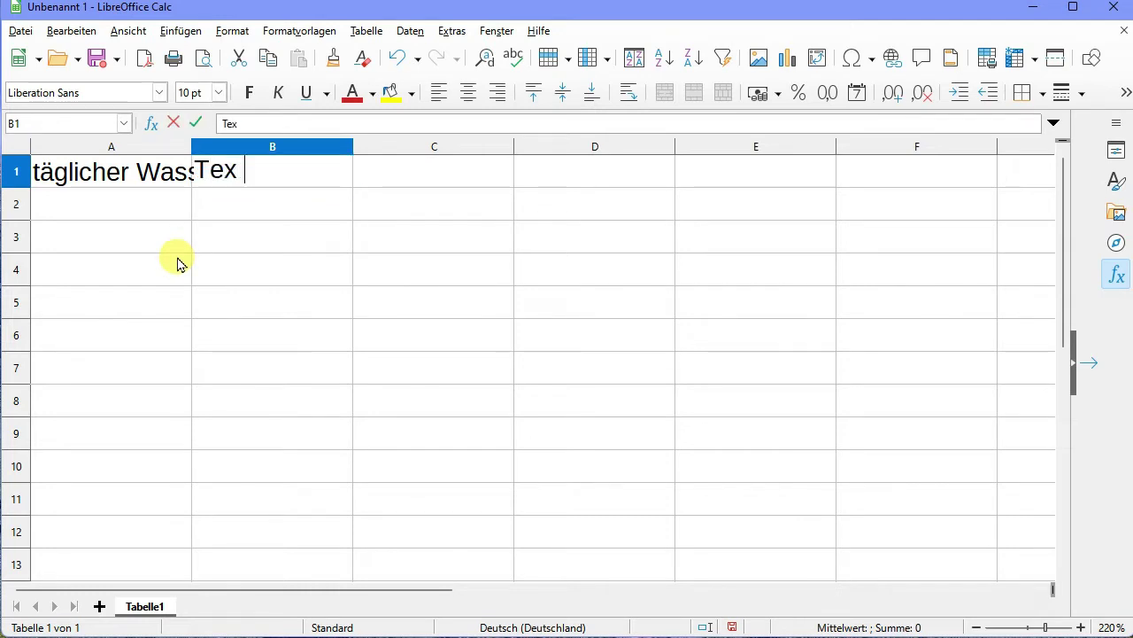
{"action": "type", "text": "t"}
{"action": "key", "text": "Return"}
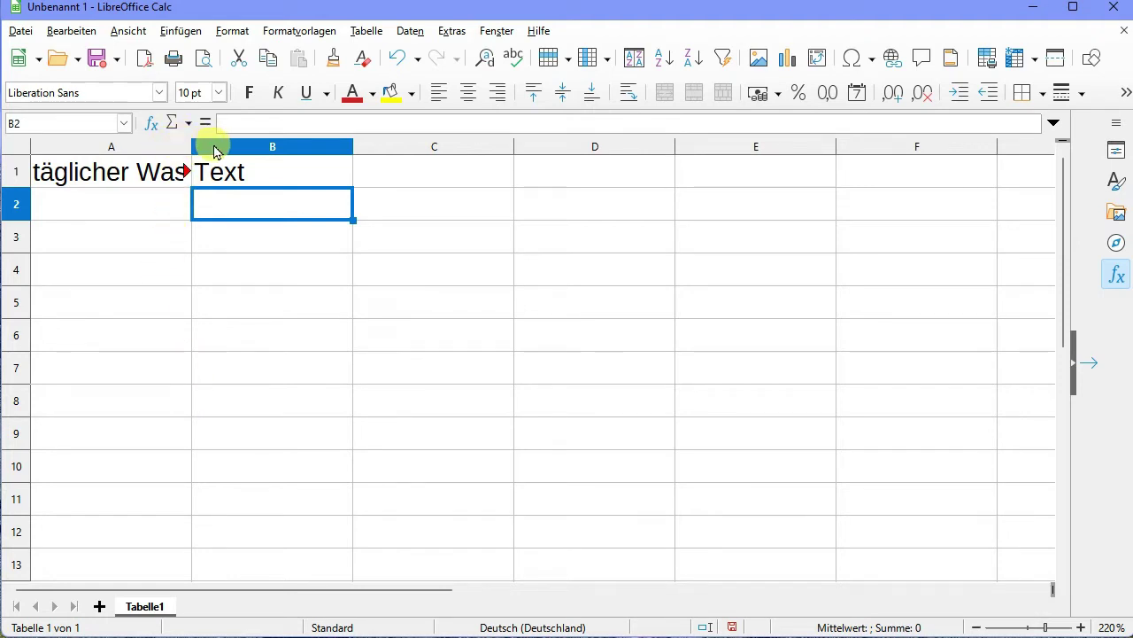
Widen column A, then narrow it to about 1,56 cm so only 'täglicher' shows
{"action": "left_click_drag", "start_coordinate": [190, 144], "coordinate": [272, 142]}
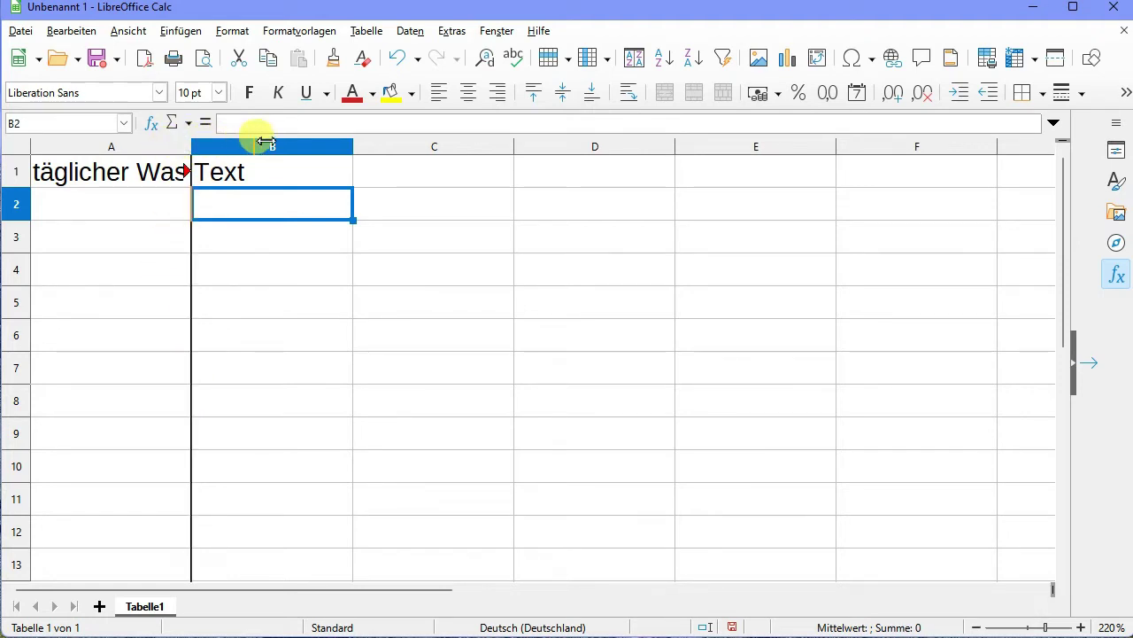
{"action": "left_click_drag", "start_coordinate": [273, 144], "coordinate": [334, 144]}
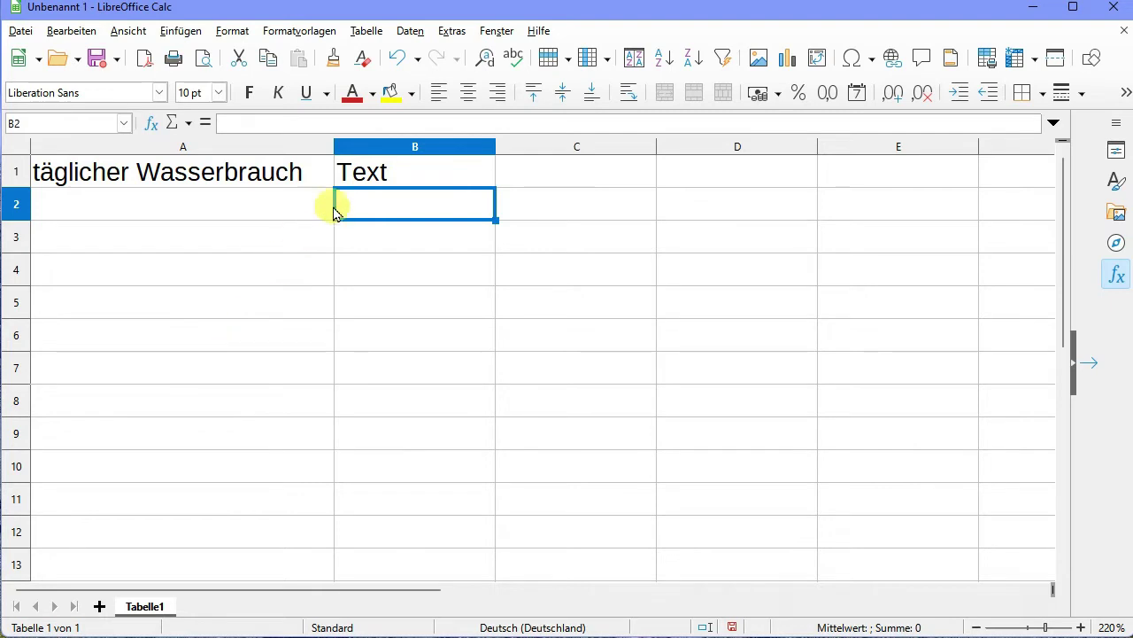
{"action": "left_click_drag", "start_coordinate": [334, 143], "coordinate": [141, 137]}
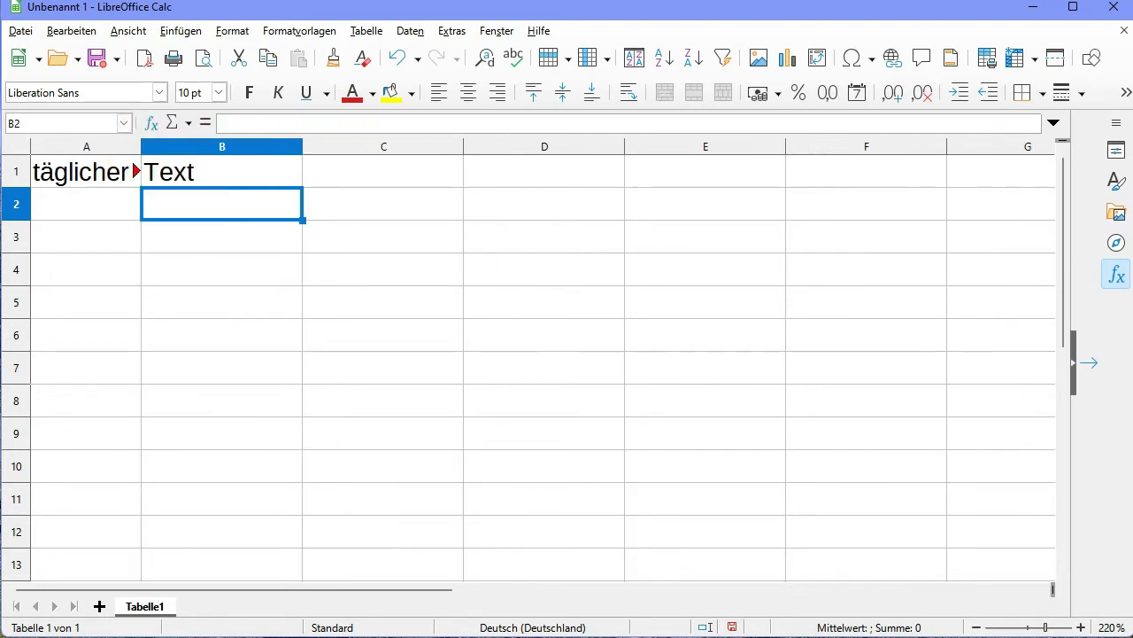
{"action": "left_click", "coordinate": [278, 433]}
{"action": "left_click", "coordinate": [200, 177]}
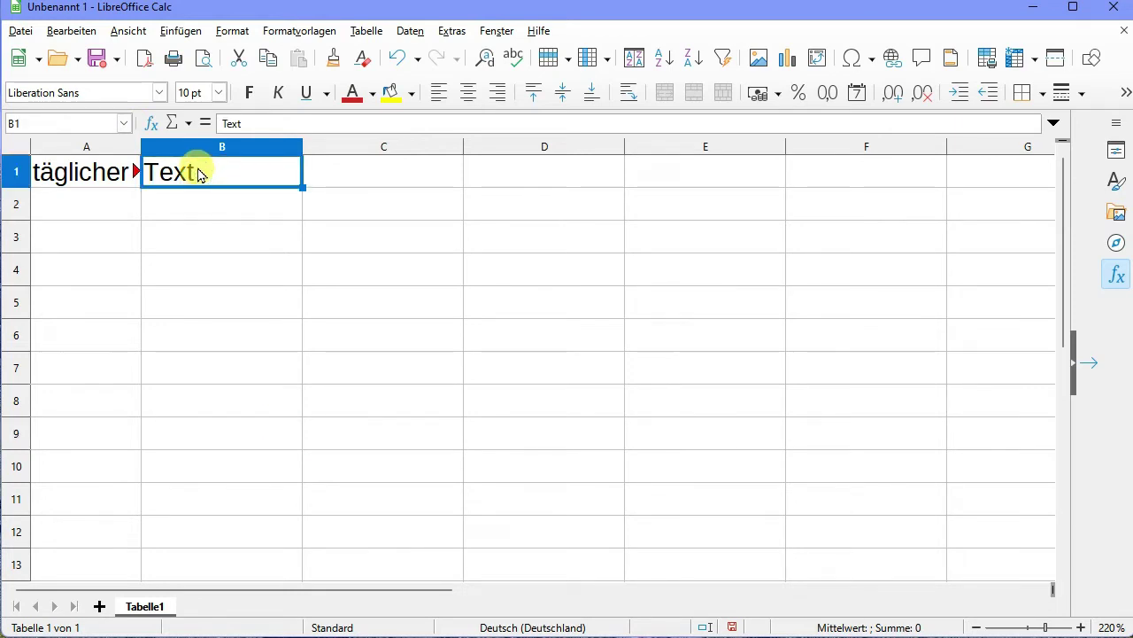
Show the full title again and enter 'in Deutschland' in A2
{"action": "type", "text": "Wasserbrauch"}
{"action": "left_click", "coordinate": [198, 374]}
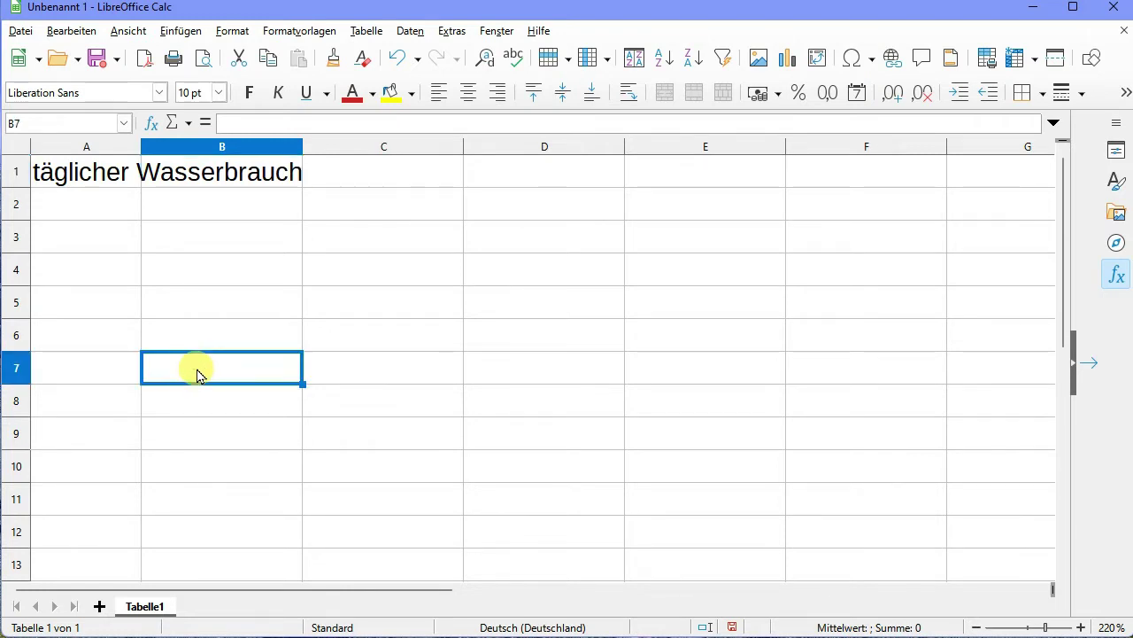
{"action": "key", "text": "Up"}
{"action": "key", "text": "Up"}
{"action": "key", "text": "Up"}
{"action": "key", "text": "Up"}
Enter the table headers 'Bereich' in A4 and 'Liter' in B4
{"action": "key", "text": "Up"}
{"action": "key", "text": "Left"}
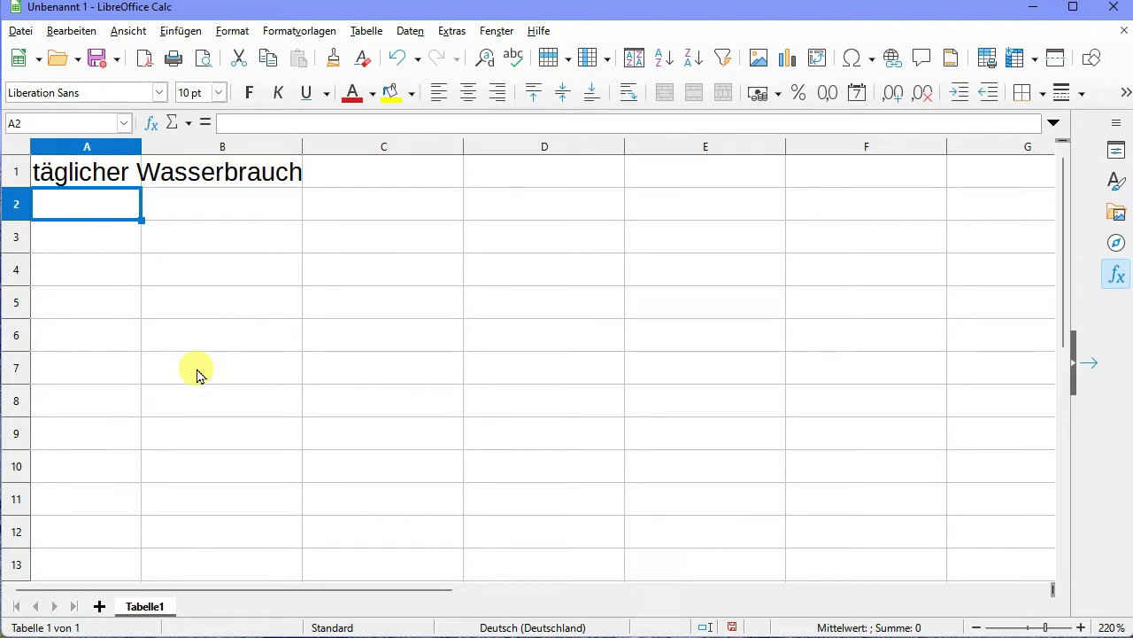
{"action": "type", "text": "in Deutschland"}
{"action": "key", "text": "Return"}
{"action": "key", "text": "Return"}
{"action": "type", "text": "Bereich"}
{"action": "key", "text": "Return"}
{"action": "key", "text": "Right"}
{"action": "key", "text": "Up"}
{"action": "type", "text": "Liter"}
{"action": "key", "text": "Return"}
Enter the rows Baden 48, Toilette 35 and Wäsche 23 in A5:B7
{"action": "key", "text": "Left"}
{"action": "type", "text": "Bad"}
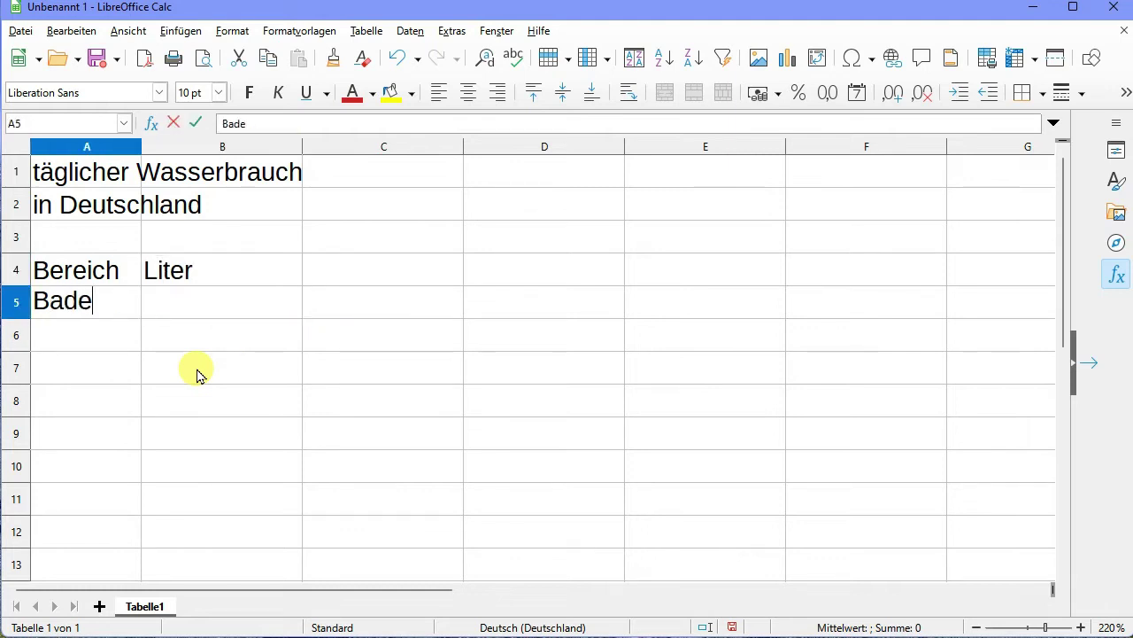
{"action": "type", "text": "en"}
{"action": "key", "text": "Tab"}
{"action": "type", "text": "48"}
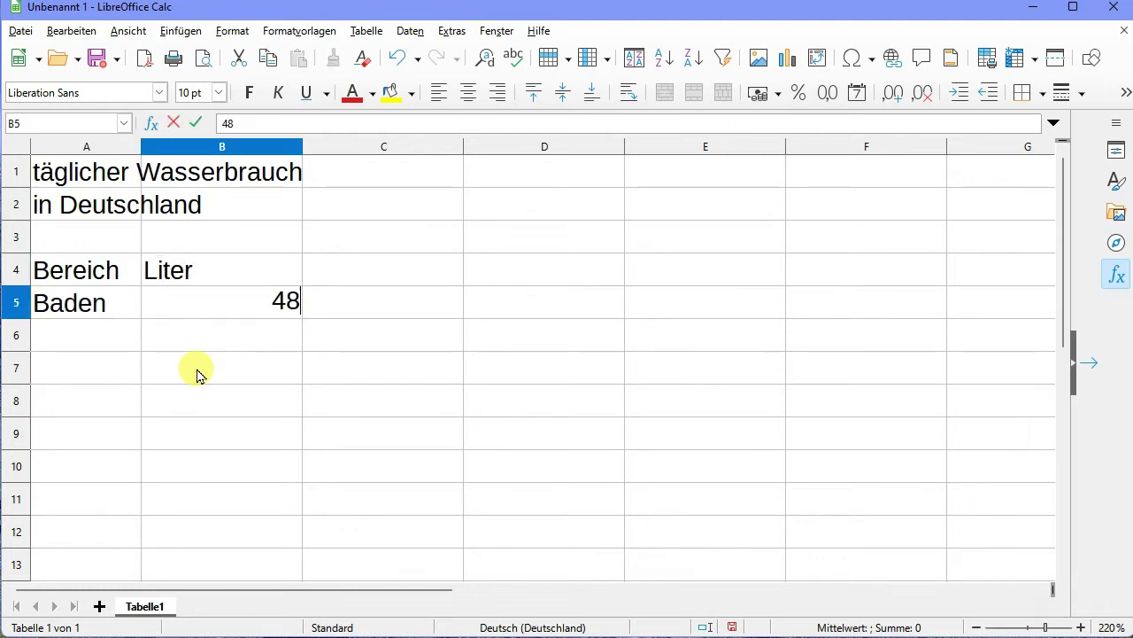
{"action": "key", "text": "Left"}
{"action": "key", "text": "Down"}
{"action": "type", "text": "Toilette"}
{"action": "key", "text": "Tab"}
{"action": "type", "text": "35"}
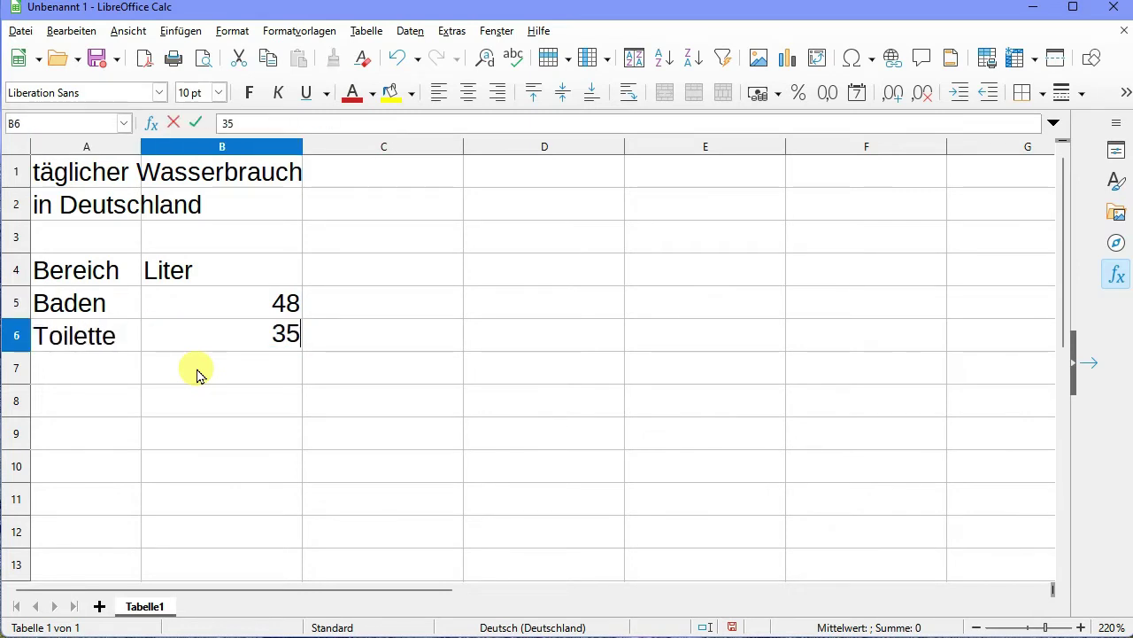
{"action": "left_click", "coordinate": [196, 374]}
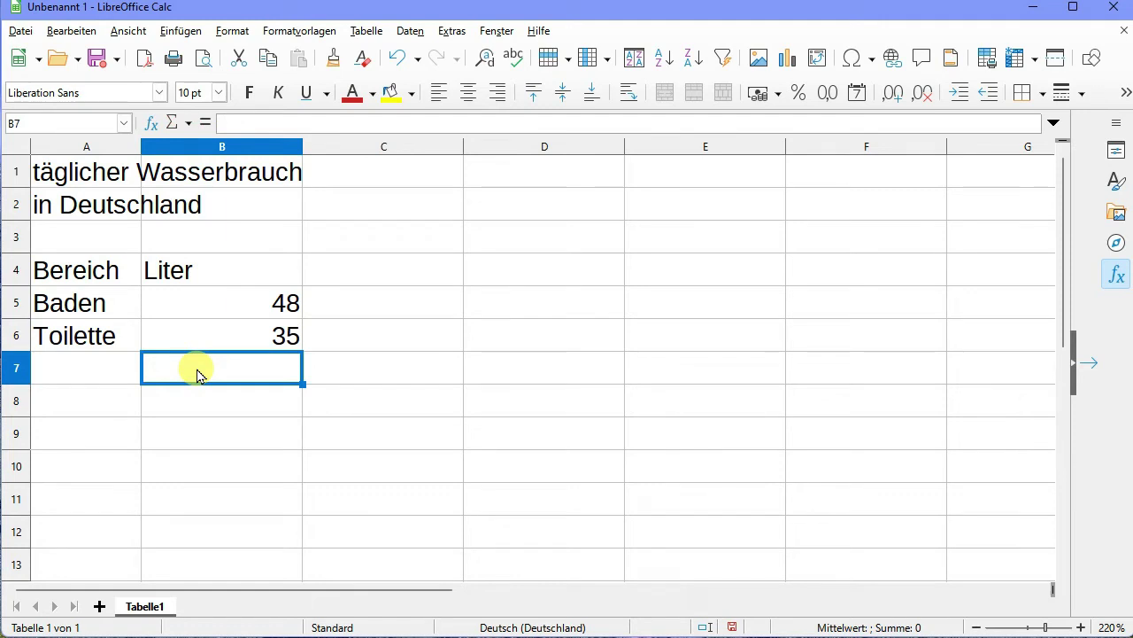
{"action": "key", "text": "Left"}
{"action": "type", "text": "Wäsche"}
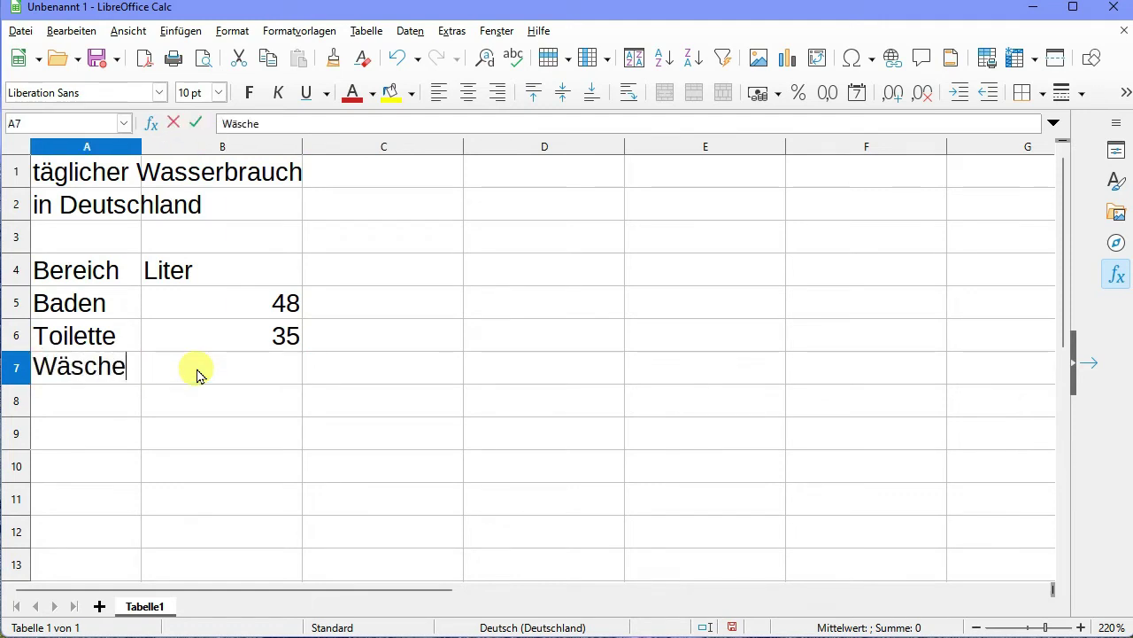
{"action": "key", "text": "Tab"}
{"action": "type", "text": "23"}
{"action": "key", "text": "Return"}
Enter the rows Putzen 8, Kochen 5 and sonstiges 11 in A8:B10
{"action": "key", "text": "Left"}
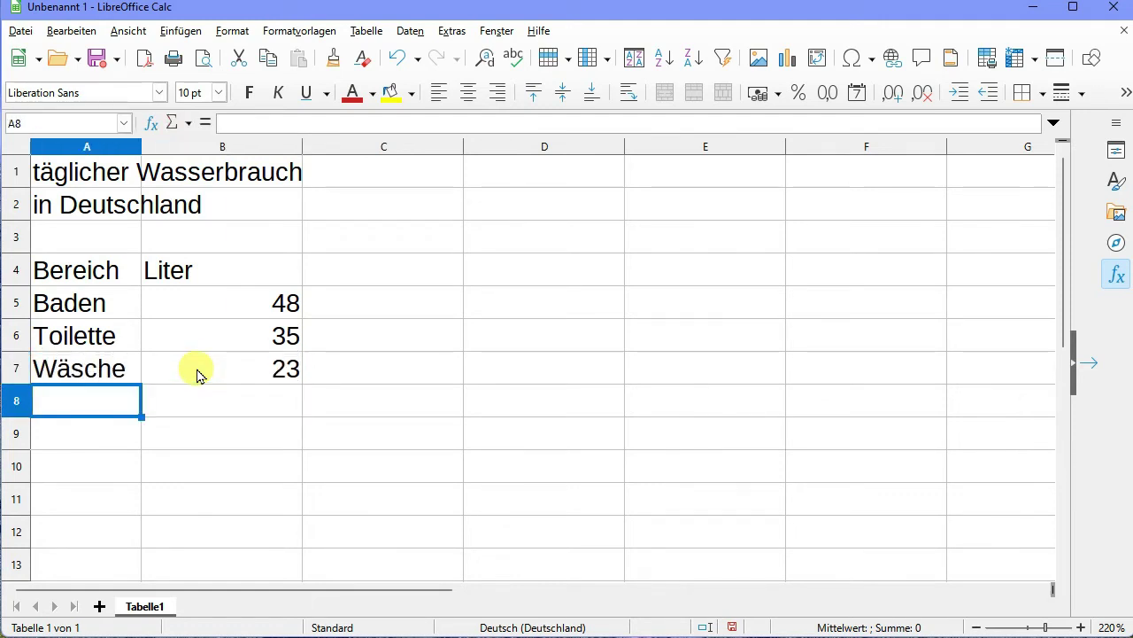
{"action": "type", "text": "Putzen"}
{"action": "key", "text": "Tab"}
{"action": "type", "text": "8"}
{"action": "key", "text": "Return"}
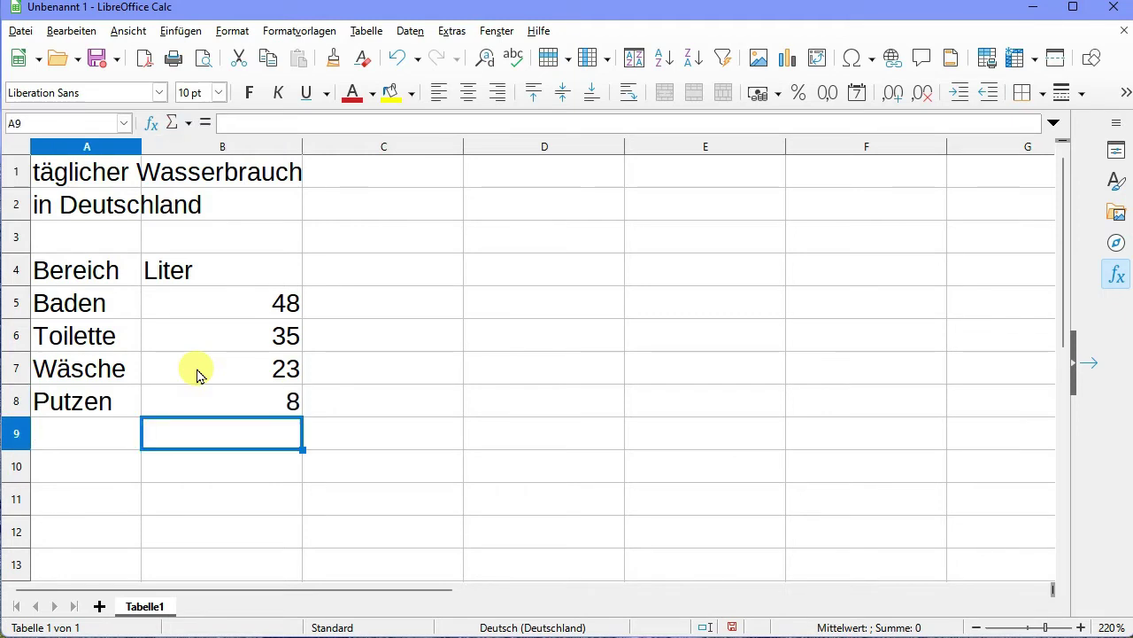
{"action": "type", "text": "Kochen"}
{"action": "key", "text": "Tab"}
{"action": "type", "text": "5"}
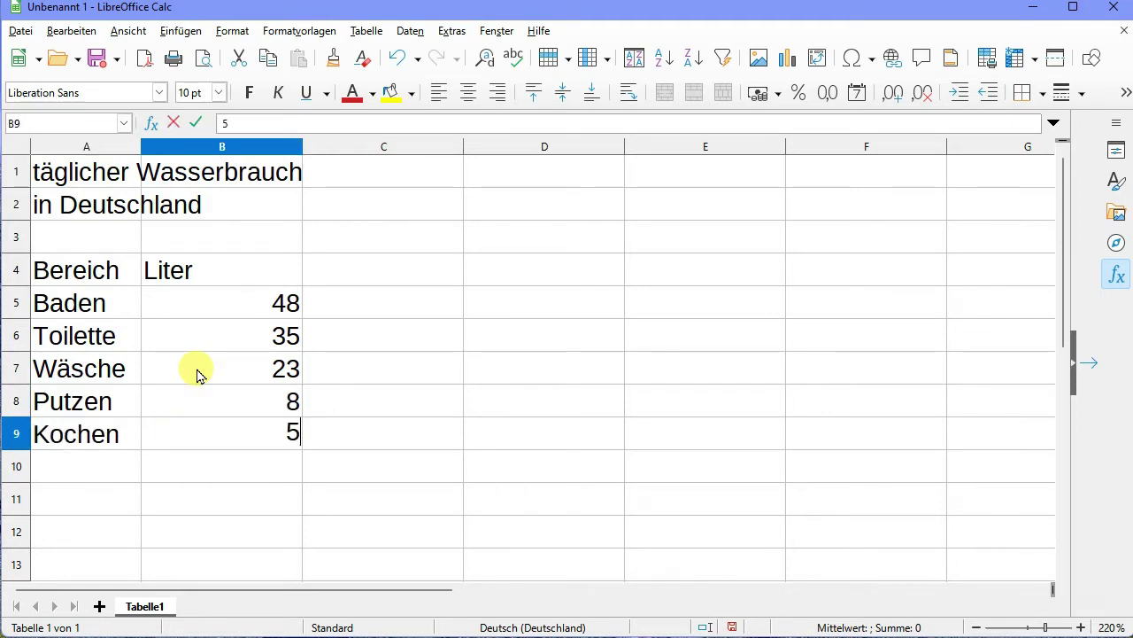
{"action": "key", "text": "Return"}
{"action": "key", "text": "Left"}
{"action": "type", "text": "sons"}
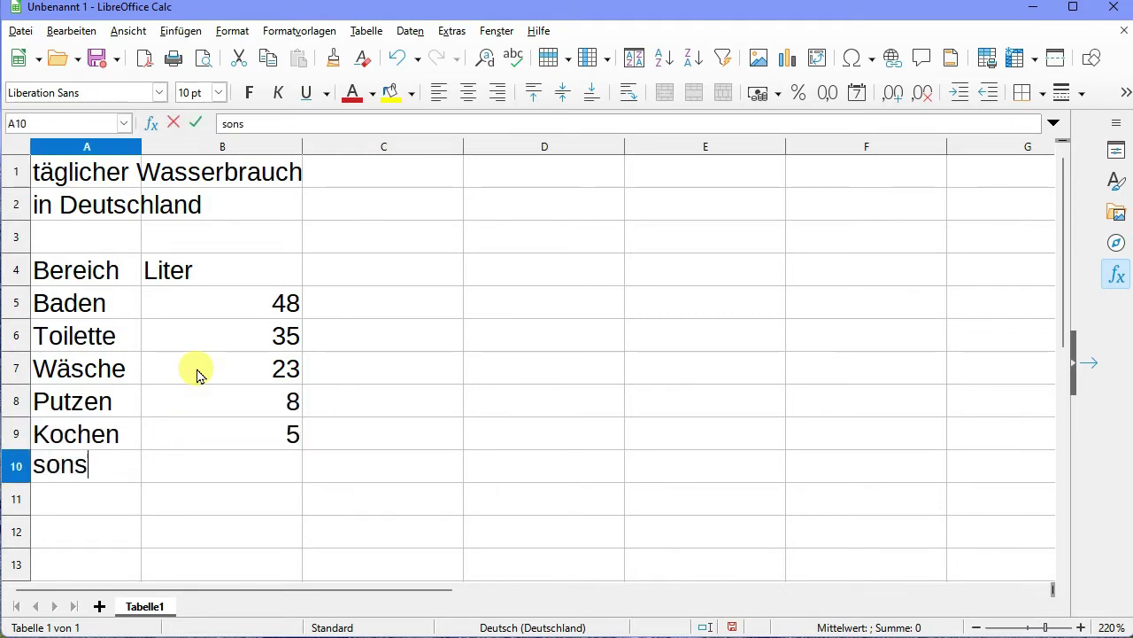
{"action": "type", "text": "tiges"}
{"action": "key", "text": "Return"}
{"action": "key", "text": "Right"}
{"action": "key", "text": "Up"}
{"action": "type", "text": "11"}
{"action": "key", "text": "Return"}
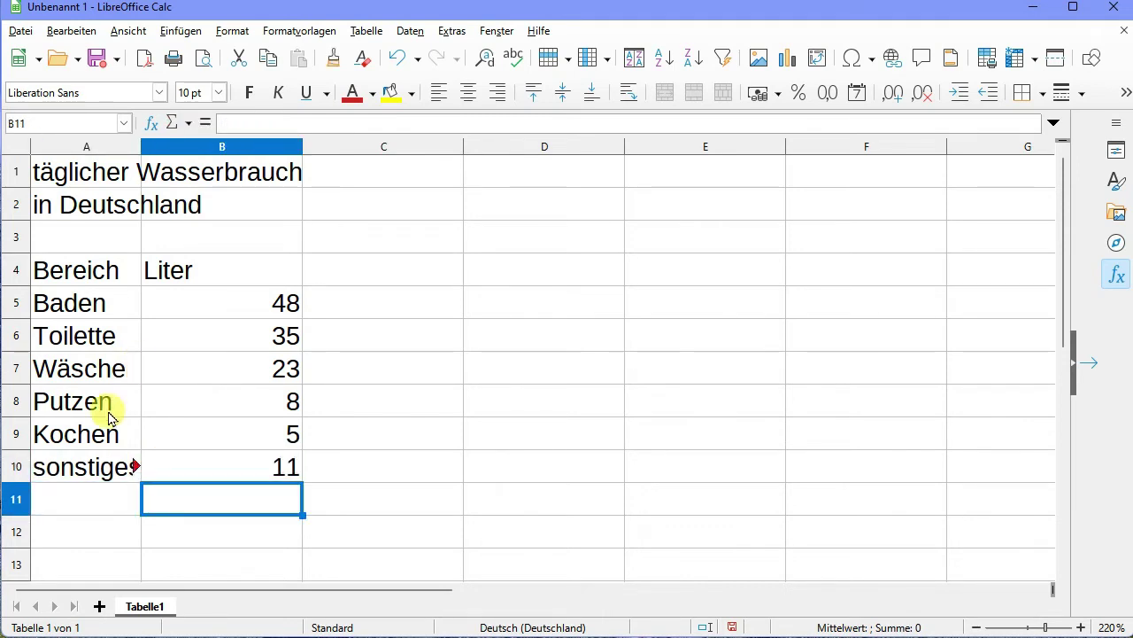
Widen column A slightly so 'sonstiges' fits completely
{"action": "left_click_drag", "start_coordinate": [143, 145], "coordinate": [157, 144]}
{"action": "left_click", "coordinate": [538, 401]}
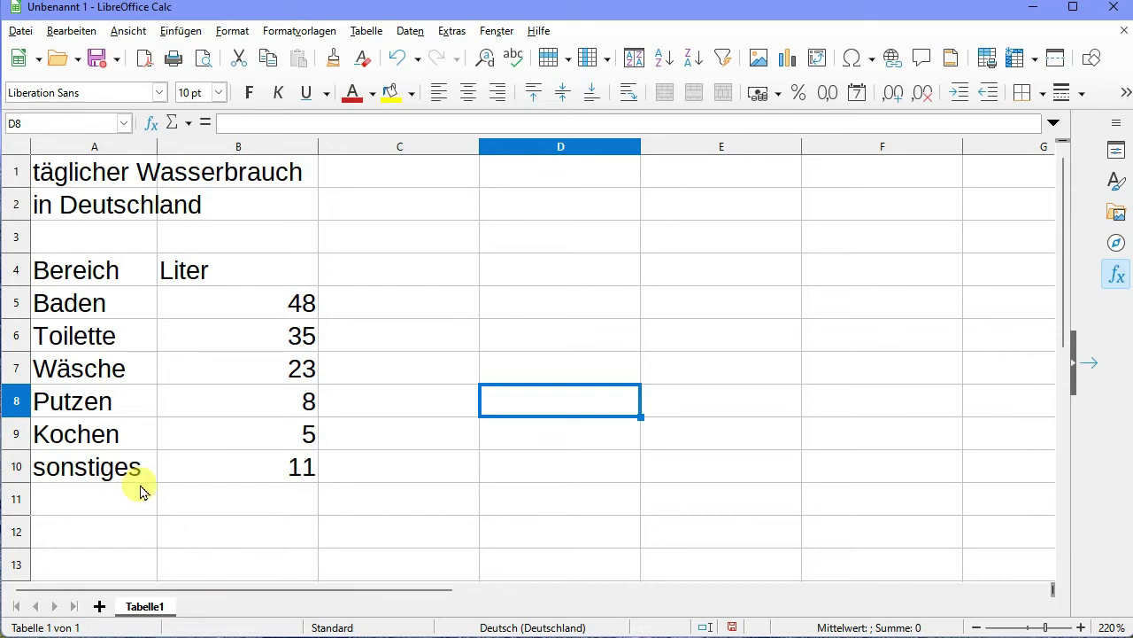
{"action": "left_click", "coordinate": [79, 280]}
Center the labels and litre values across the whole range A4:B10
{"action": "left_click_drag", "start_coordinate": [80, 280], "coordinate": [243, 471]}
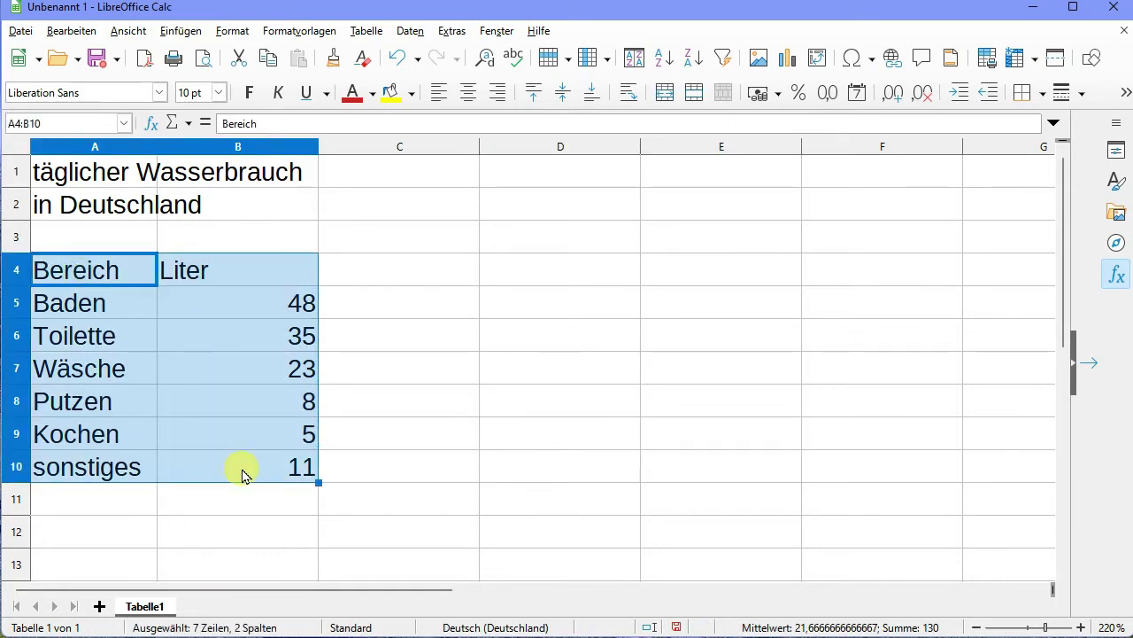
{"action": "left_click", "coordinate": [474, 100]}
{"action": "left_click", "coordinate": [643, 450]}
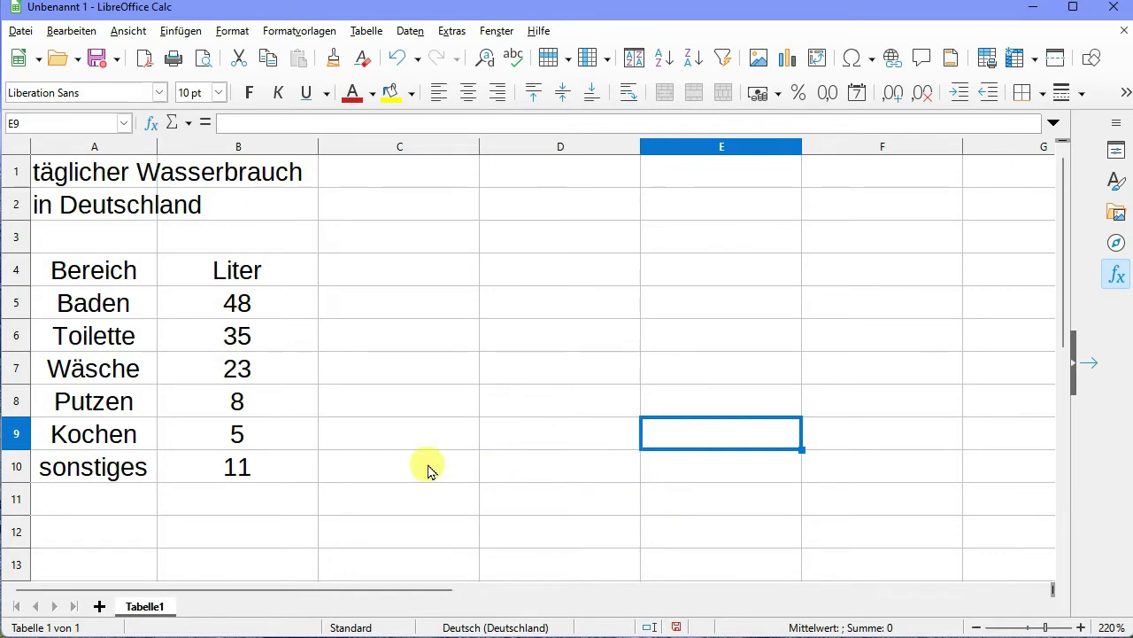
Fill the header cells A4:B4 with the light yellow background colour
{"action": "left_click_drag", "start_coordinate": [49, 278], "coordinate": [185, 259]}
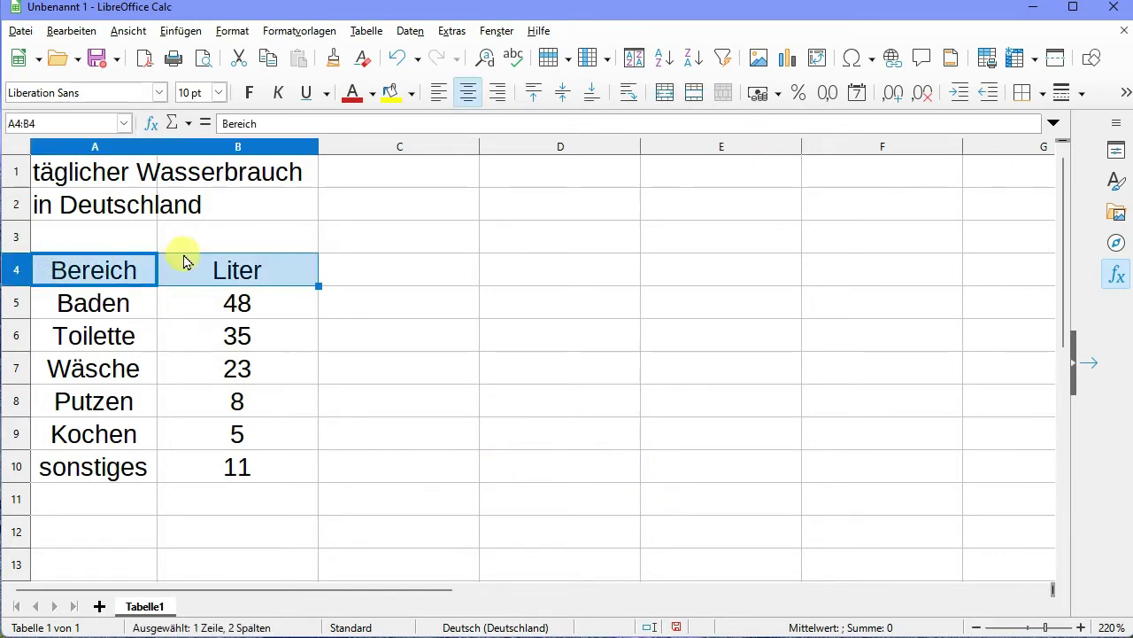
{"action": "left_click", "coordinate": [411, 93]}
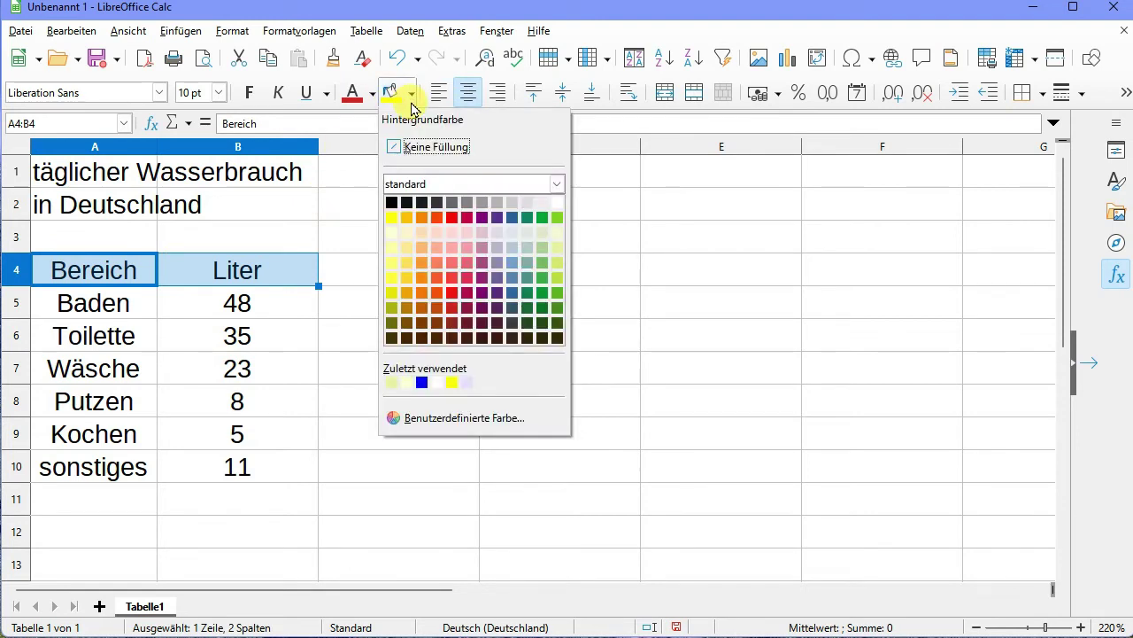
{"action": "left_click", "coordinate": [391, 234]}
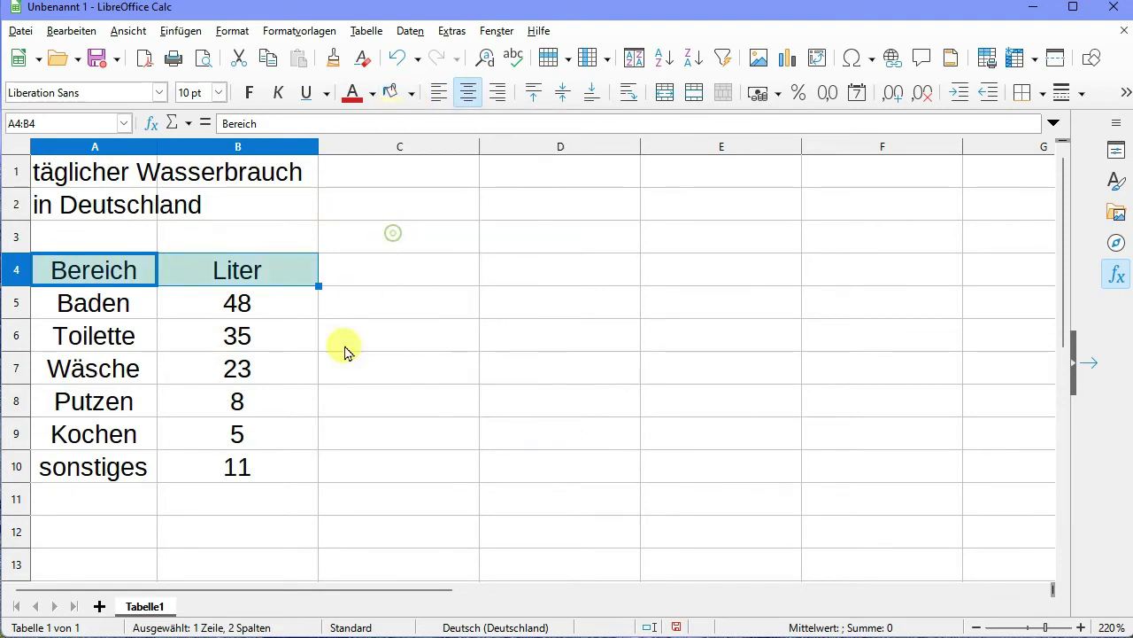
{"action": "left_click", "coordinate": [419, 432]}
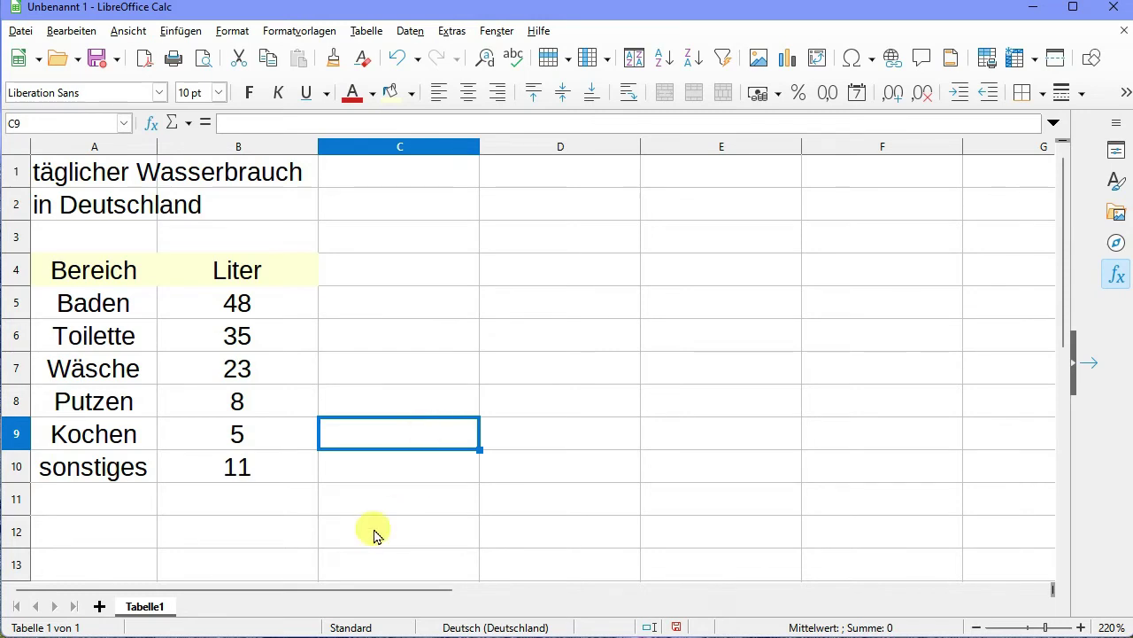
Apply All Borders to every cell of the Bereich/Liter table A4:B10
{"action": "left_click_drag", "start_coordinate": [69, 259], "coordinate": [202, 473]}
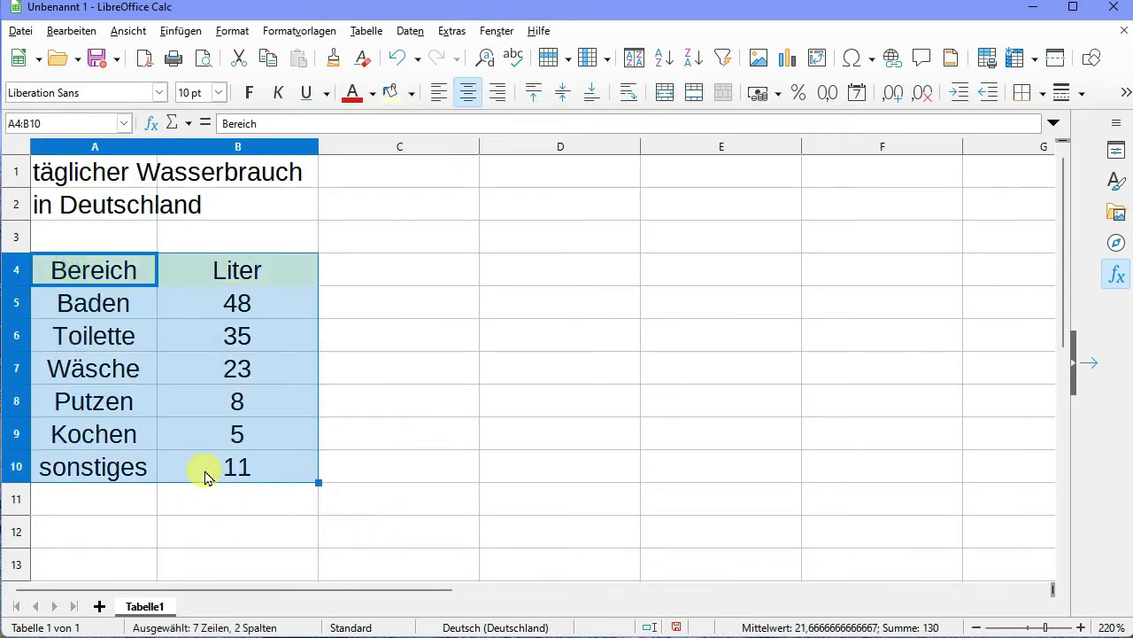
{"action": "left_click", "coordinate": [1044, 97]}
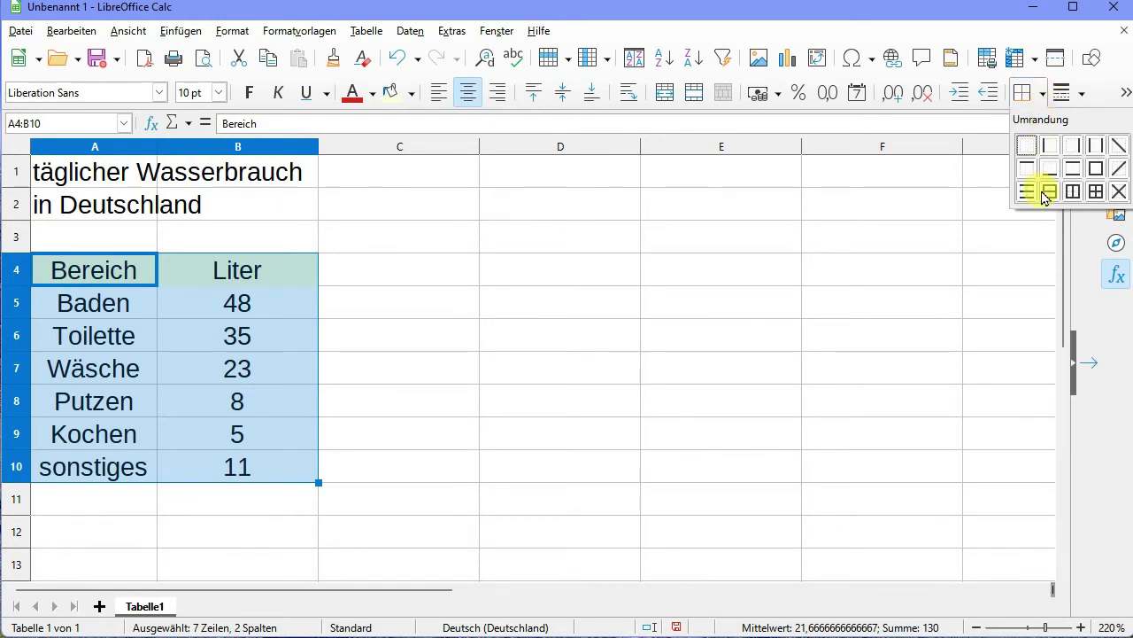
{"action": "left_click", "coordinate": [1096, 192]}
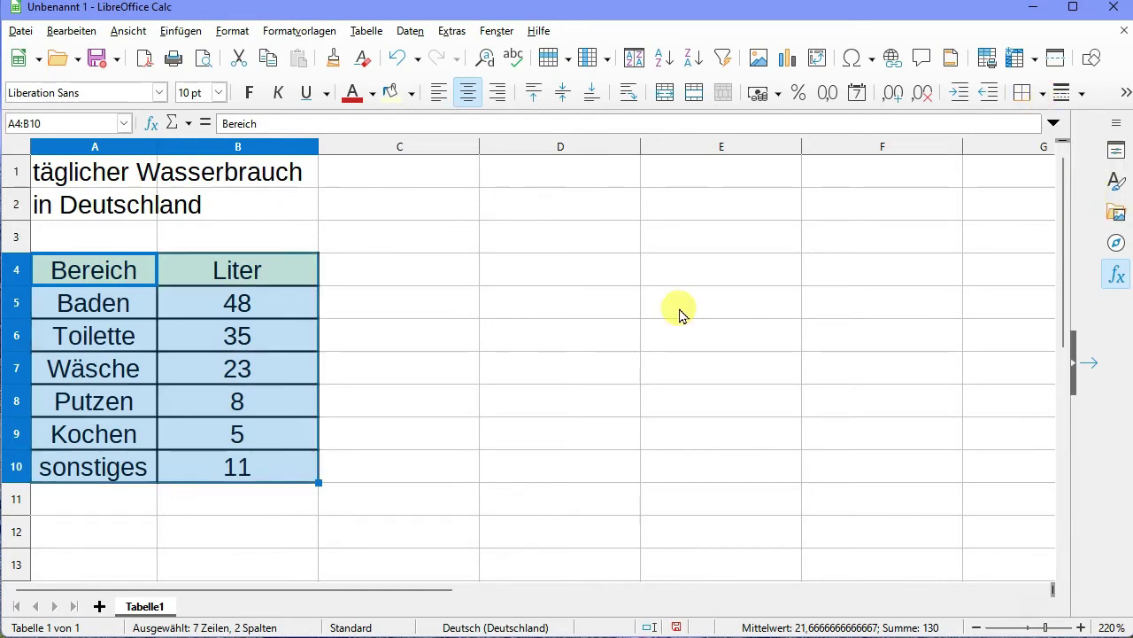
{"action": "left_click", "coordinate": [680, 312]}
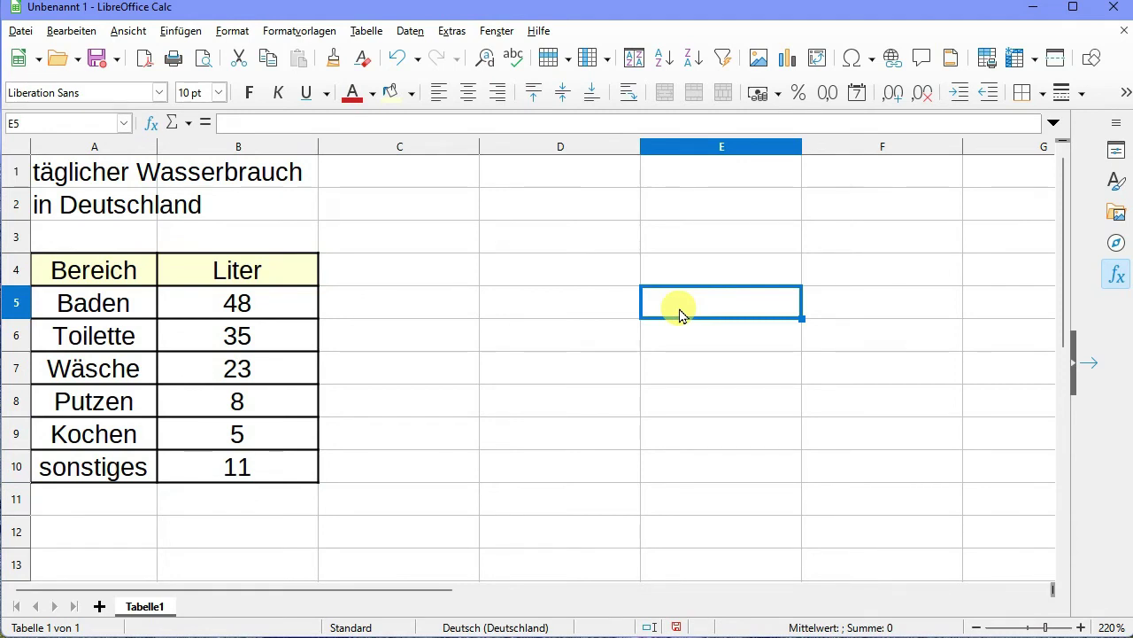
Make the A4:B4 header labels 11 pt blue text, trying bold and italic but leaving them off
{"action": "left_click_drag", "start_coordinate": [41, 282], "coordinate": [171, 286]}
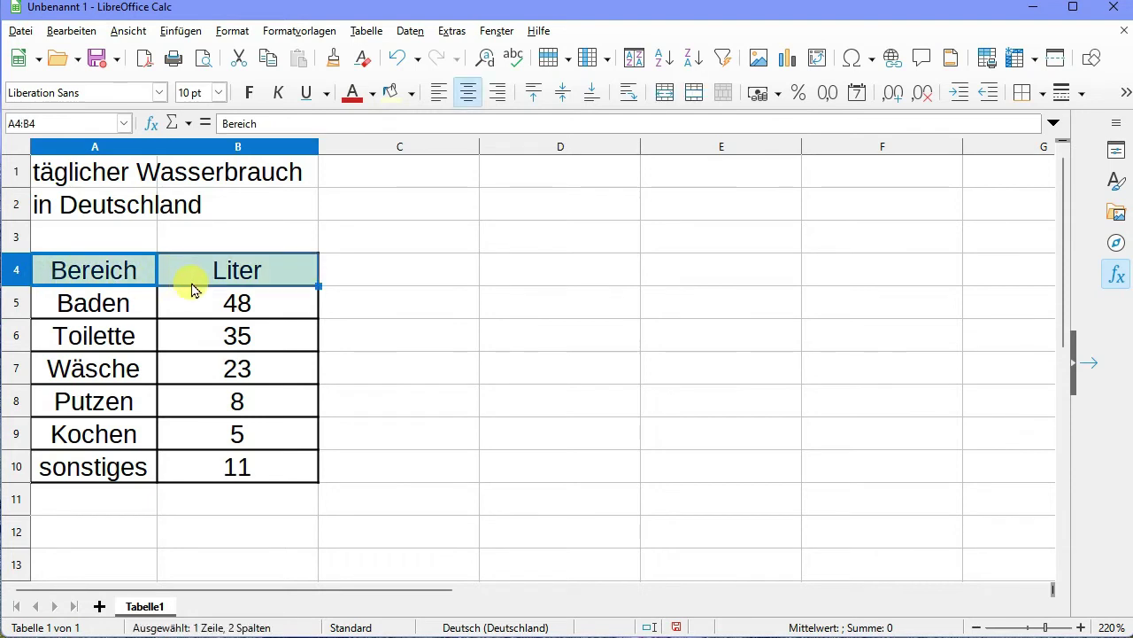
{"action": "left_click", "coordinate": [219, 92]}
{"action": "left_click", "coordinate": [190, 197]}
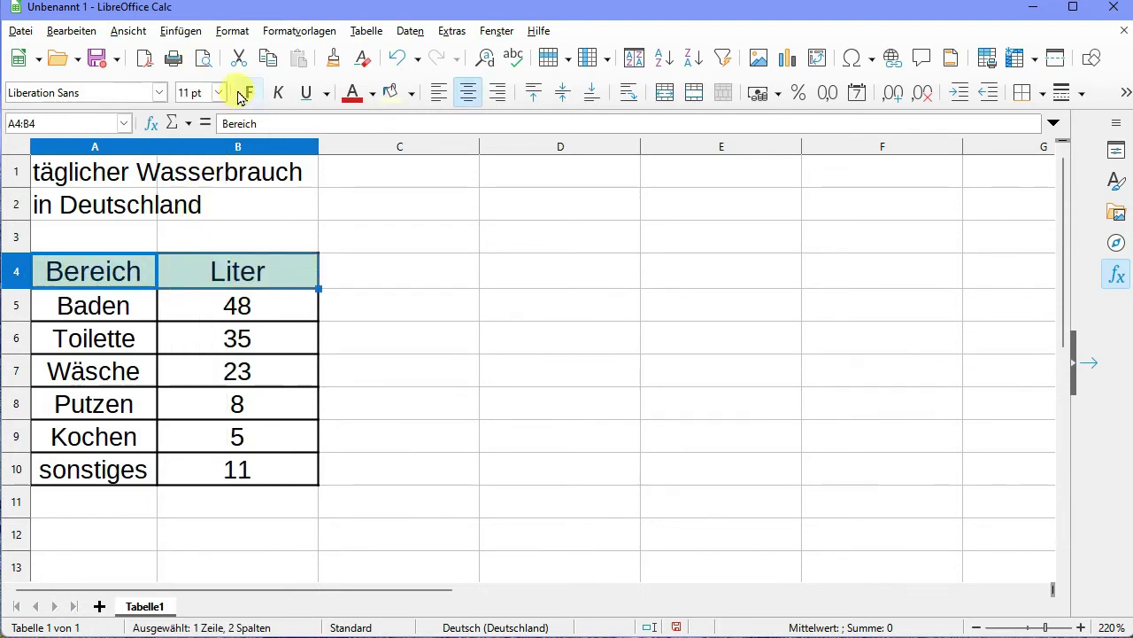
{"action": "left_click", "coordinate": [250, 95]}
{"action": "left_click", "coordinate": [251, 96]}
{"action": "left_click", "coordinate": [278, 94]}
{"action": "left_click", "coordinate": [278, 94]}
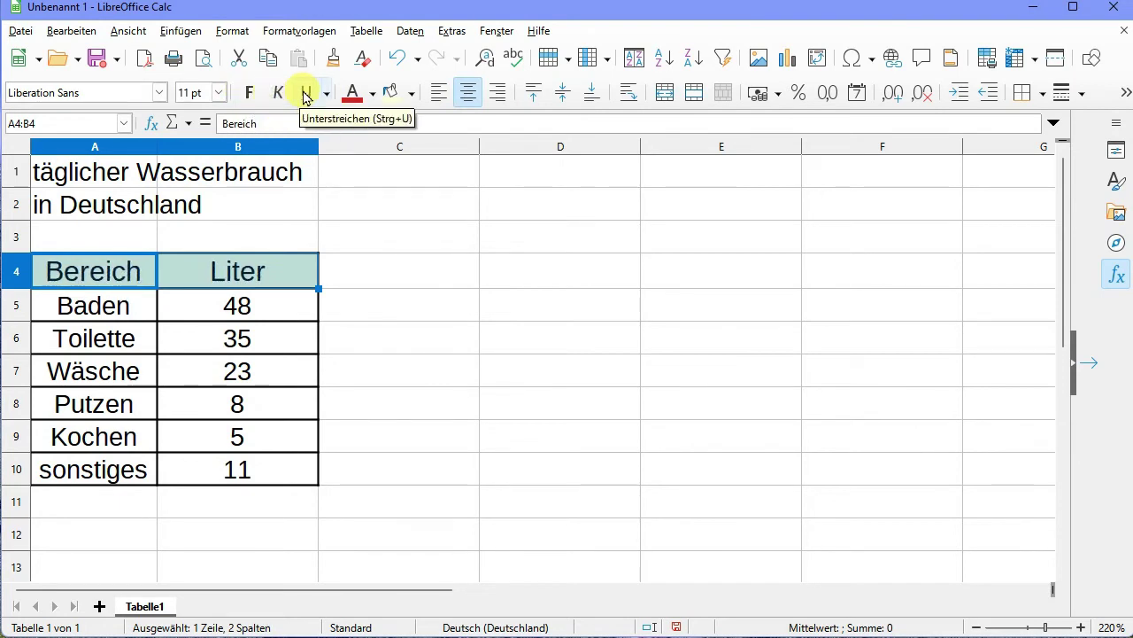
{"action": "left_click", "coordinate": [371, 96]}
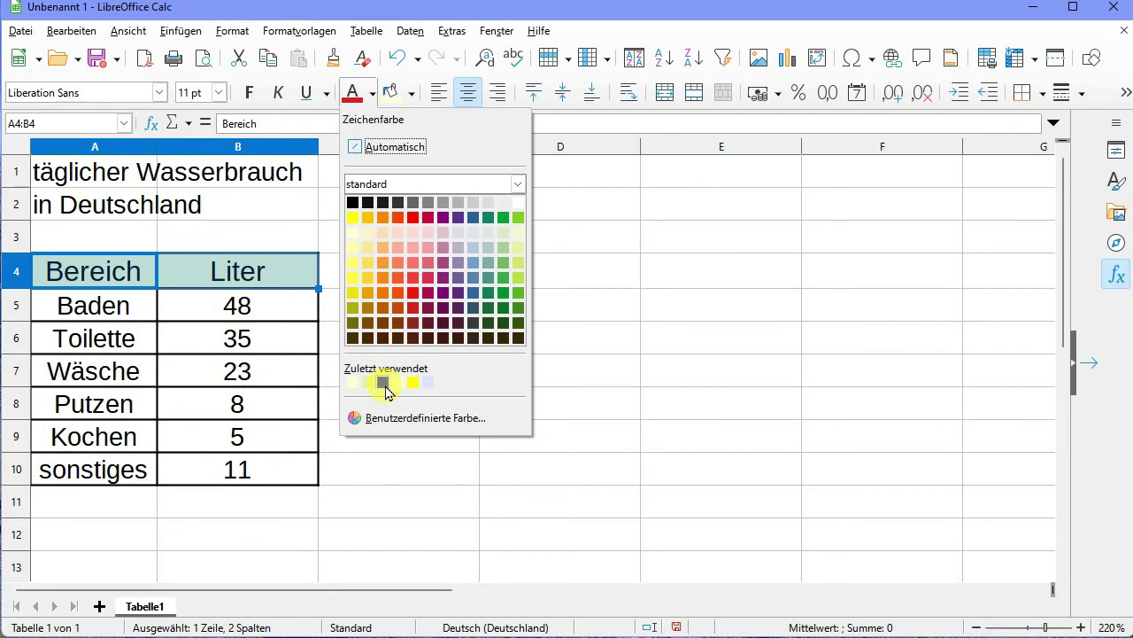
{"action": "left_click", "coordinate": [386, 384]}
{"action": "left_click", "coordinate": [520, 395]}
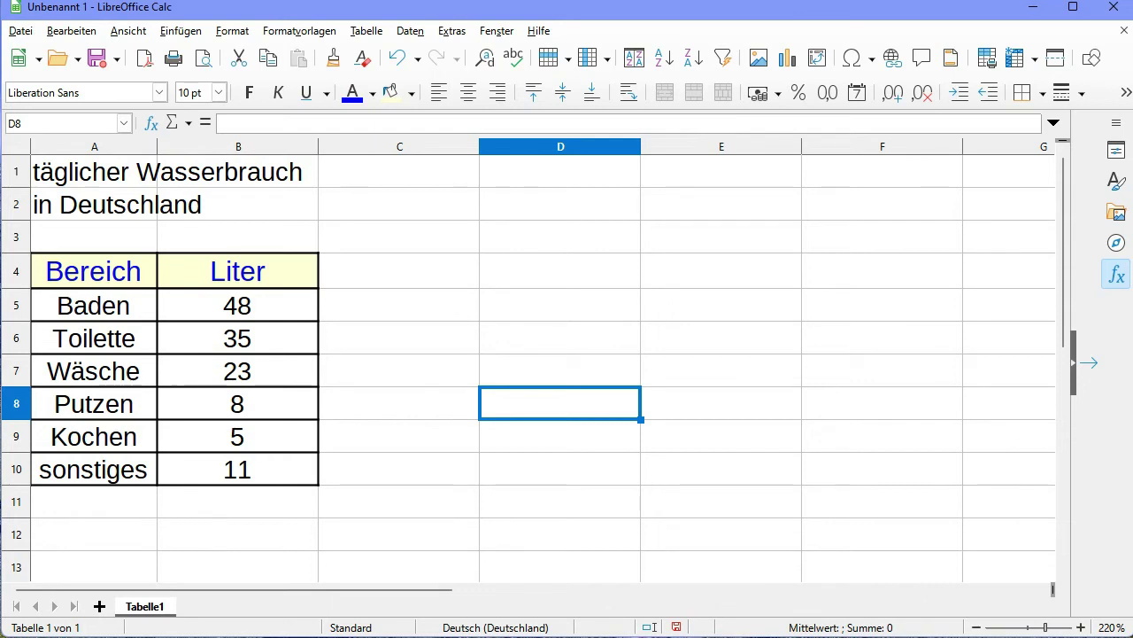
{"action": "left_click", "coordinate": [329, 60]}
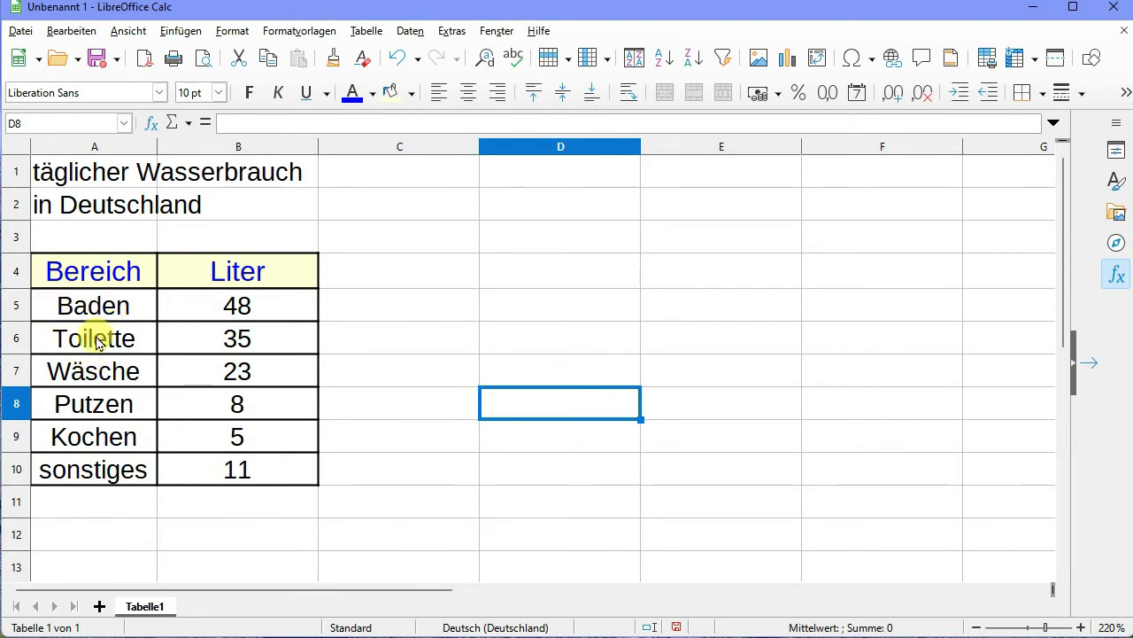
{"action": "left_click_drag", "start_coordinate": [51, 338], "coordinate": [182, 349]}
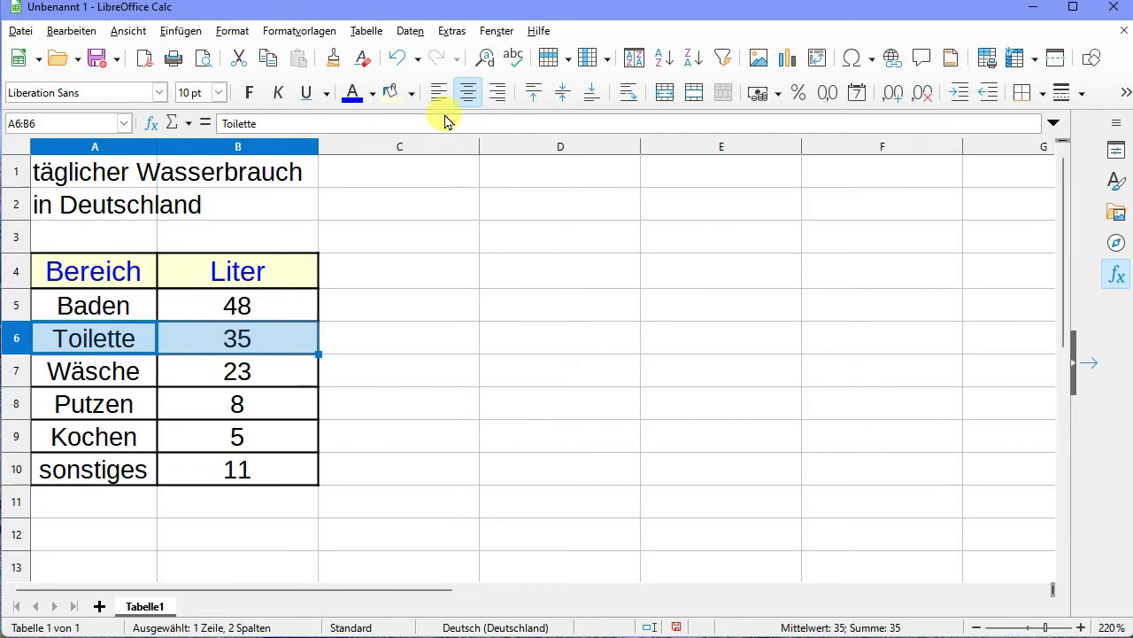
Fill the Toilette row A6:B6 with the recently used light lavender background
{"action": "left_click", "coordinate": [411, 92]}
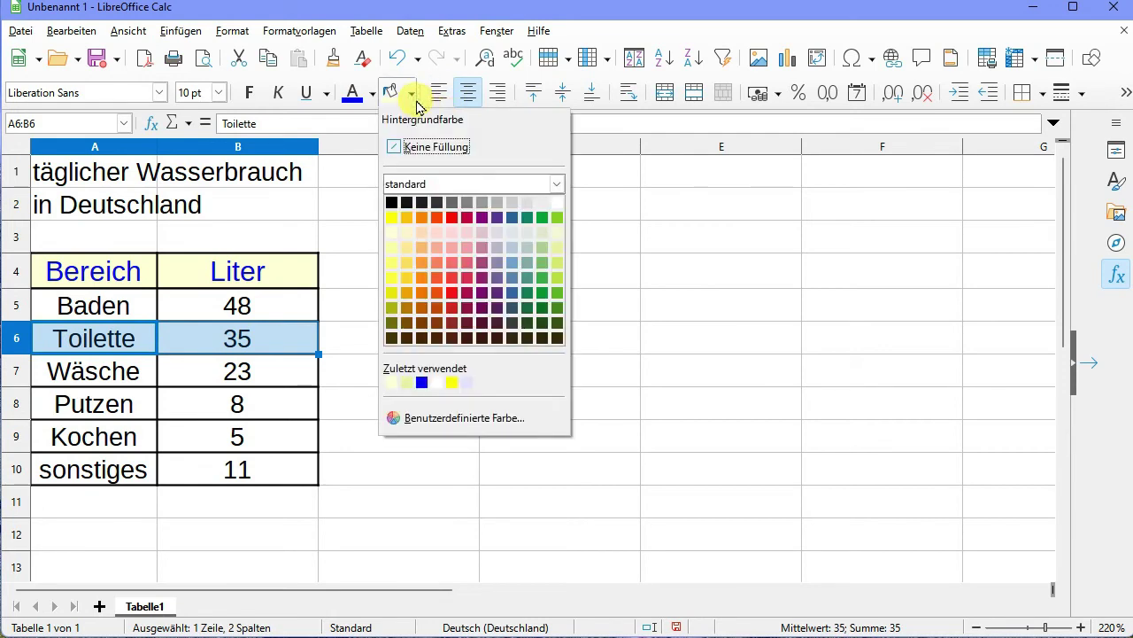
{"action": "left_click", "coordinate": [469, 386]}
{"action": "left_click", "coordinate": [564, 414]}
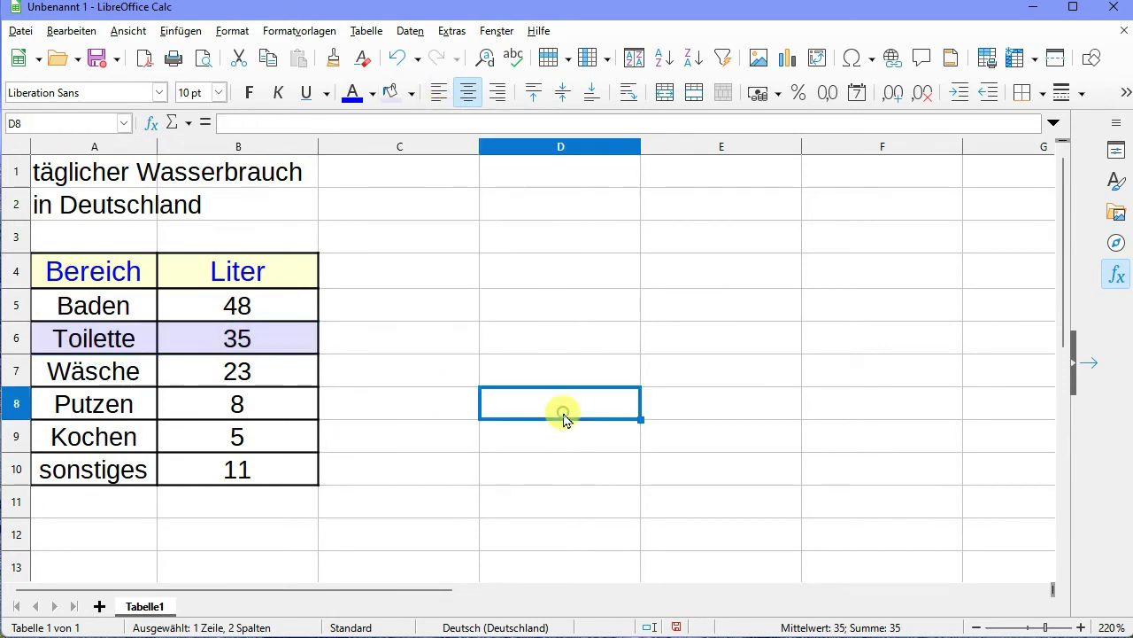
{"action": "left_click", "coordinate": [754, 448]}
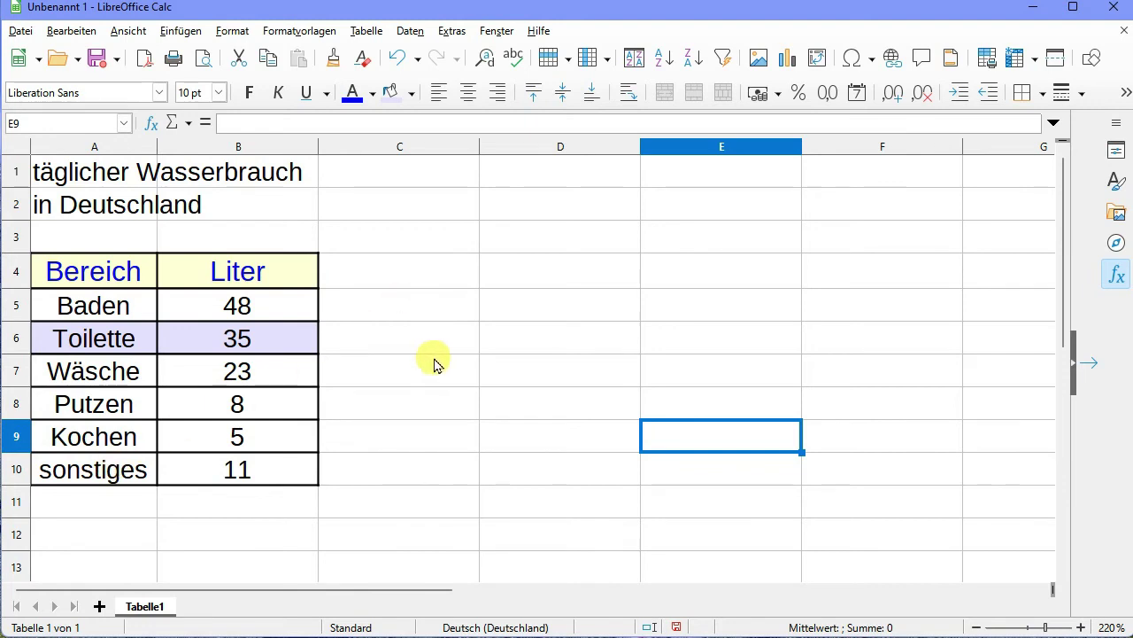
Clone the Baden/Toilette rows' shading pattern from A5:B6 onto rows 7 to 10
{"action": "left_click_drag", "start_coordinate": [46, 302], "coordinate": [223, 326]}
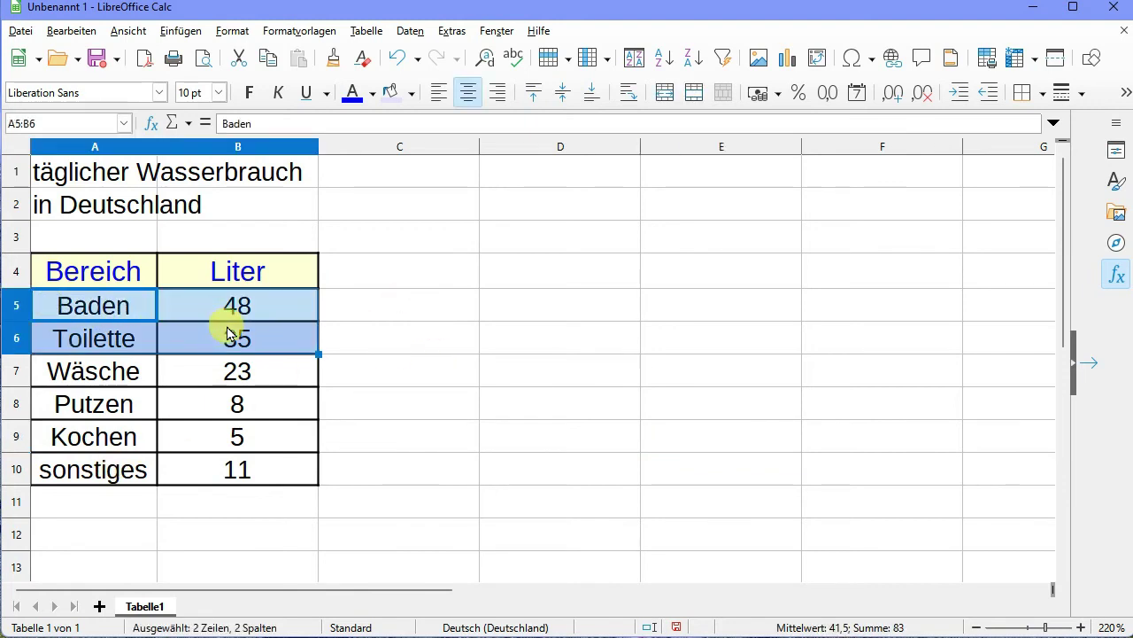
{"action": "left_click", "coordinate": [336, 61]}
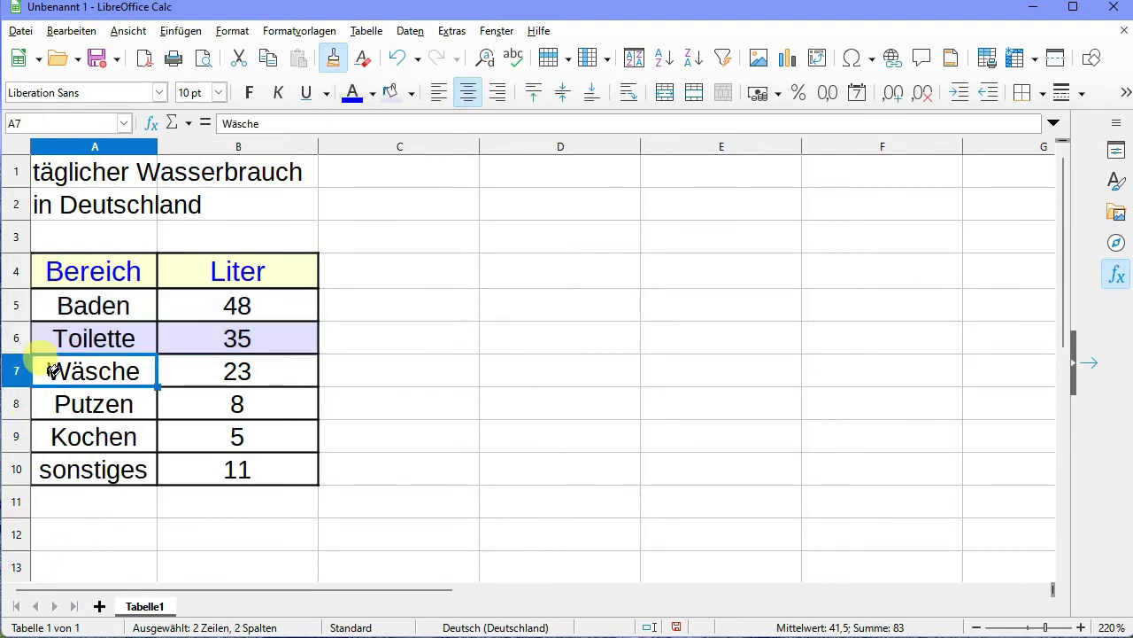
{"action": "left_click_drag", "start_coordinate": [49, 370], "coordinate": [243, 468]}
{"action": "left_click", "coordinate": [414, 491]}
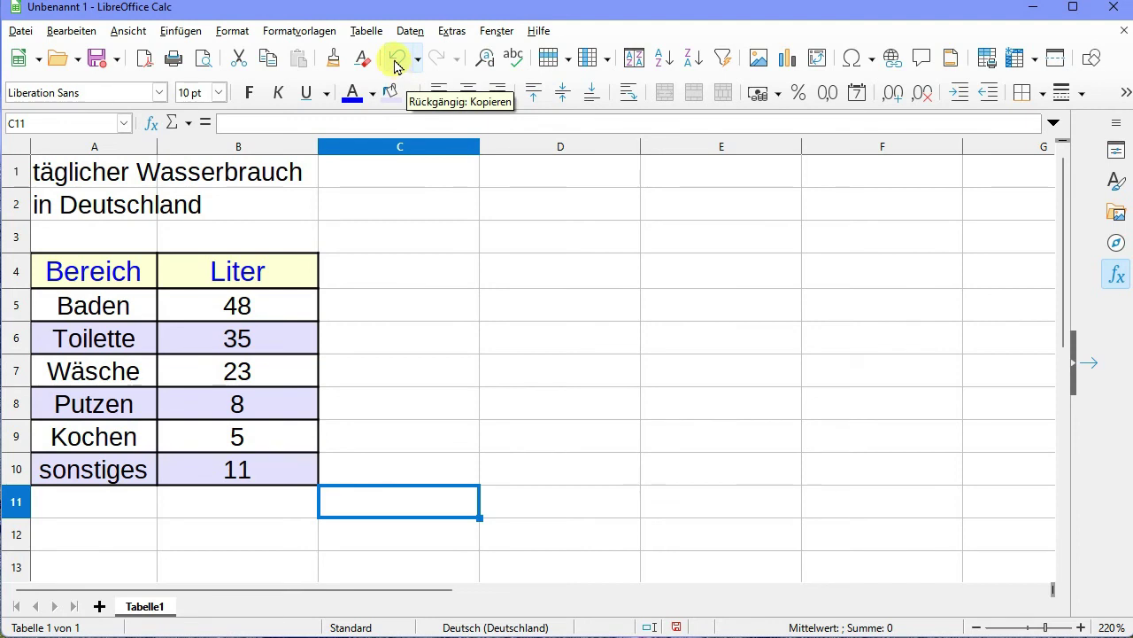
Undo the pattern copy on rows 7–10, then redo it to restore the alternating shading
{"action": "left_click", "coordinate": [396, 60]}
{"action": "left_click", "coordinate": [643, 460]}
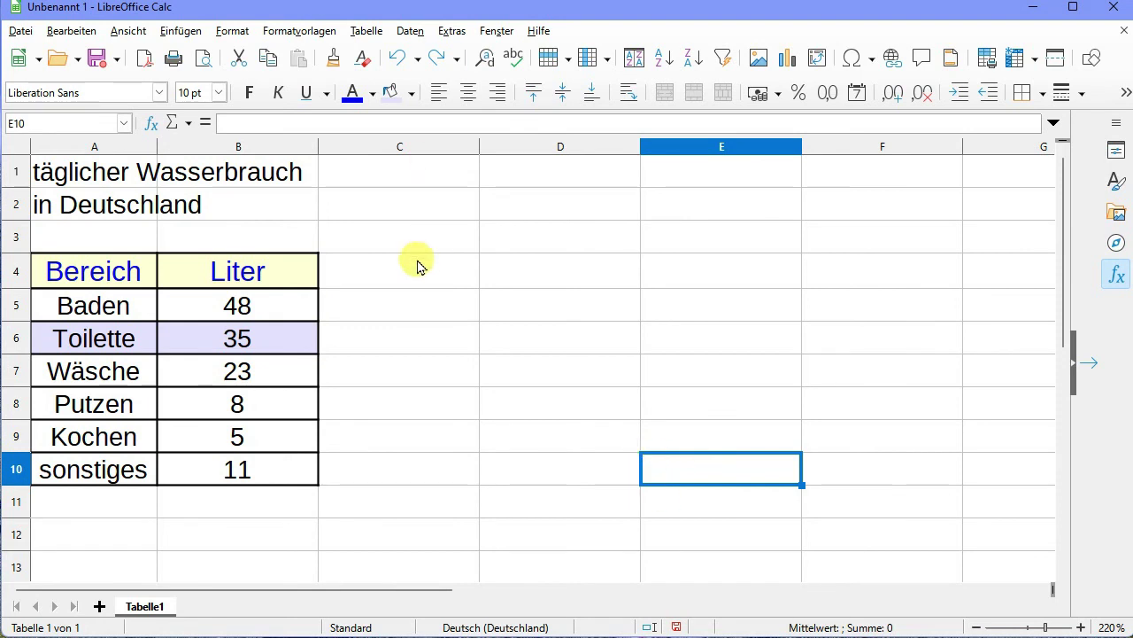
{"action": "left_click", "coordinate": [438, 62]}
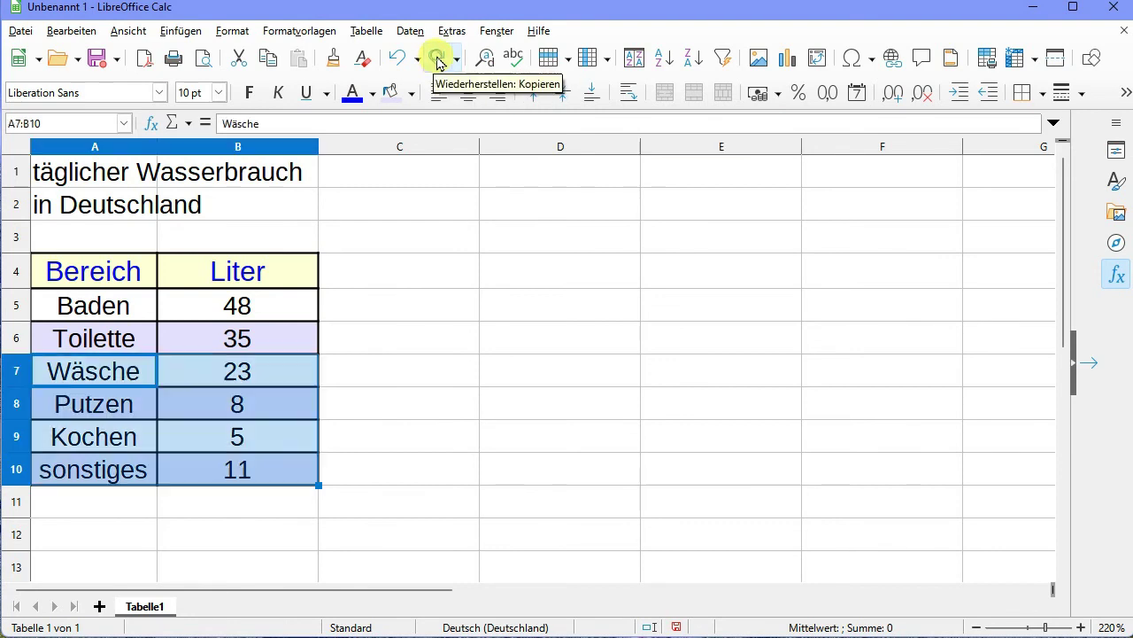
{"action": "left_click", "coordinate": [569, 509]}
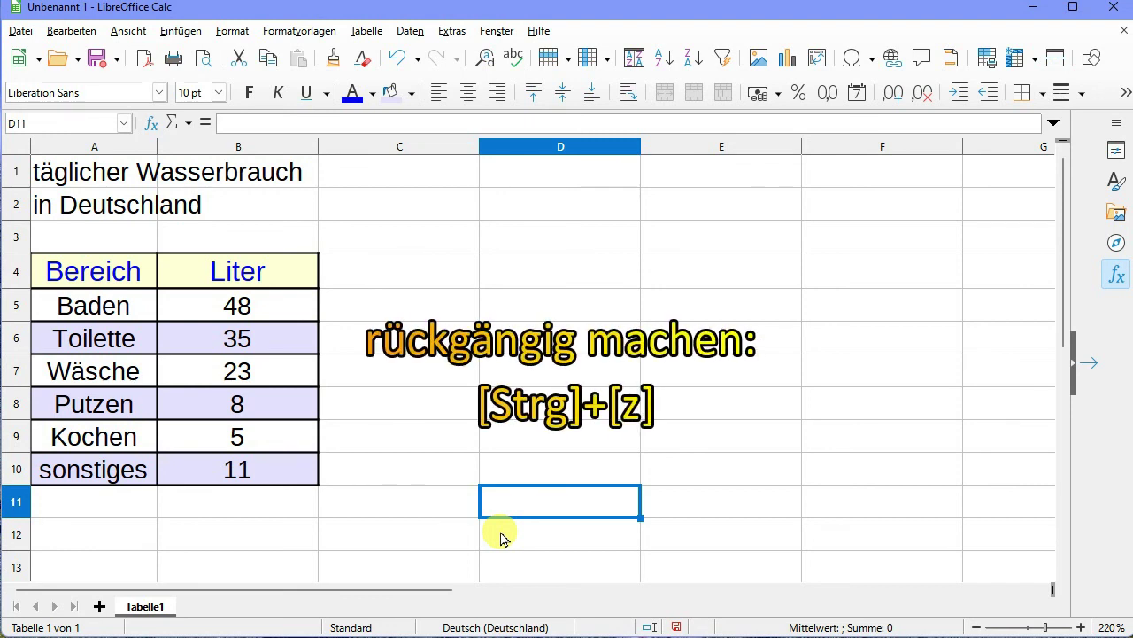
{"action": "key", "text": "ctrl+z"}
{"action": "key", "text": "ctrl+z"}
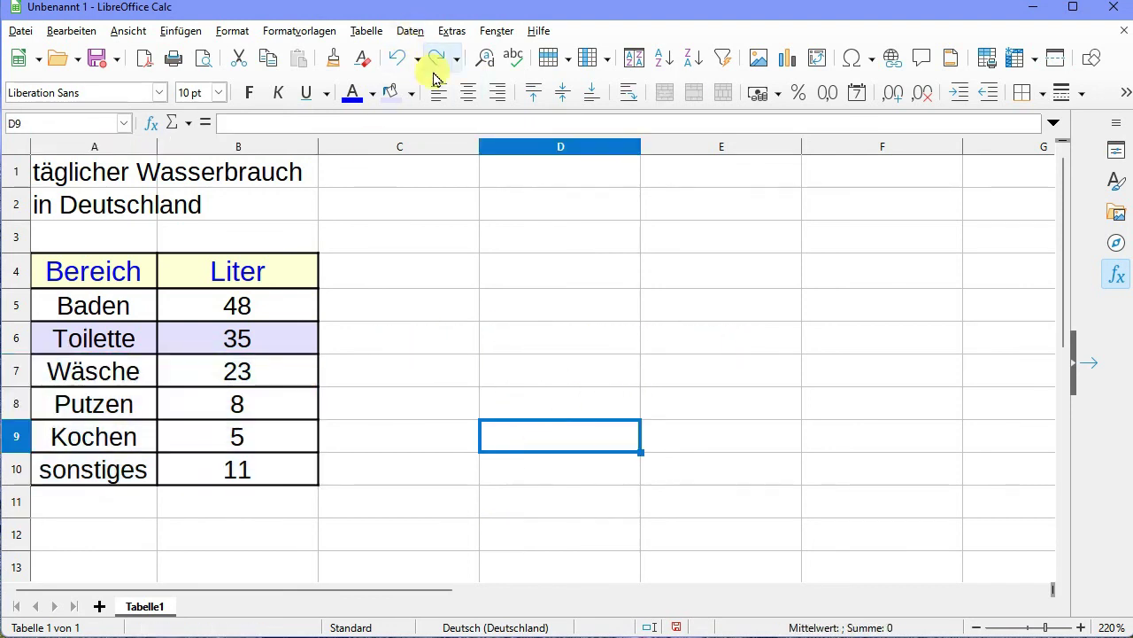
{"action": "left_click", "coordinate": [434, 61]}
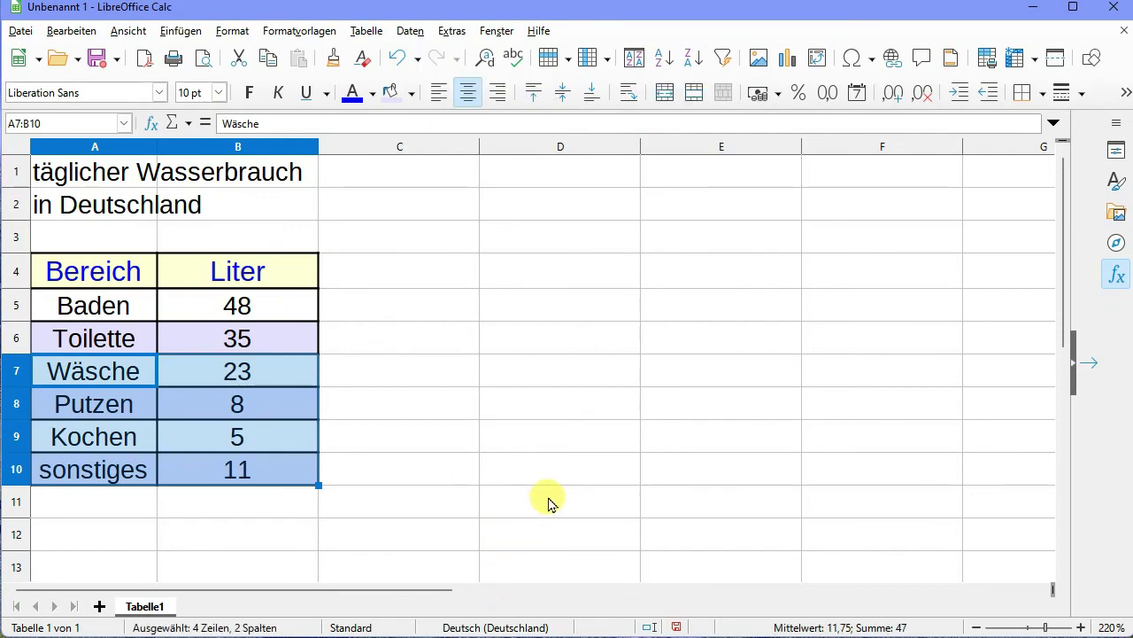